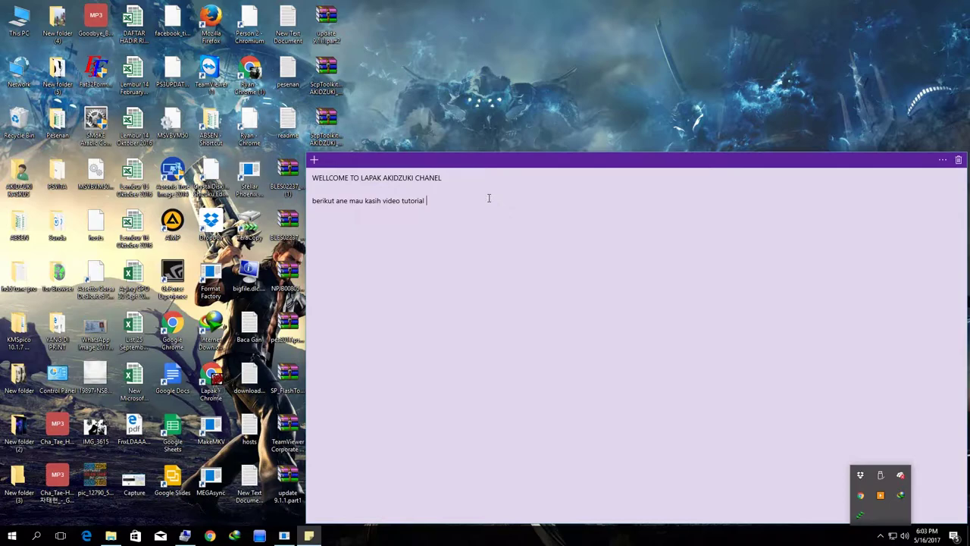
Complete the note's intro with "buat bootable Acronis... :D" and add the line "kebetulan versi yang ane pake versi 2014..... :)"
{"action": "type", "text": "buat bootable Acronis... :D"}
{"action": "key", "text": "Return"}
{"action": "type", "text": "kebetulan versi yang ane pake v"}
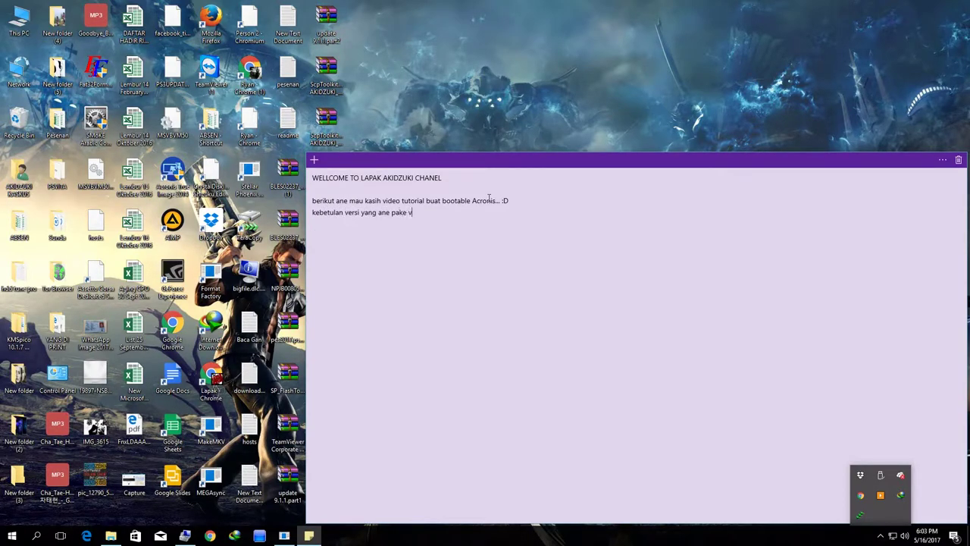
{"action": "type", "text": "ersi 2014"}
Add the instruction "1. Buka aplikasi Acronis True Image 2014" below the note's intro
{"action": "type", "text": "Buka "}
{"action": "type", "text": "aplikasi"}
{"action": "left_click", "coordinate": [165, 175]}
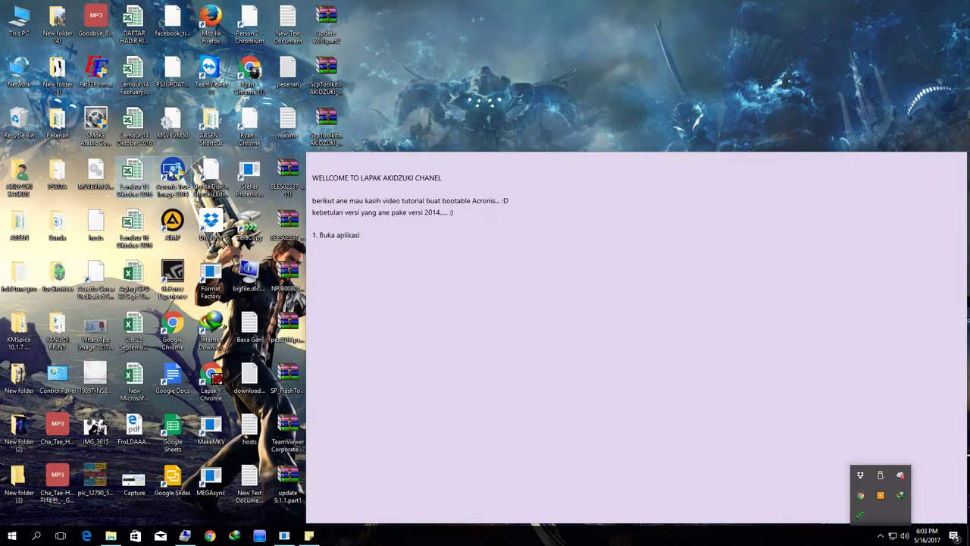
{"action": "left_click", "coordinate": [380, 241]}
{"action": "type", "text": "Acronis True Image 2014"}
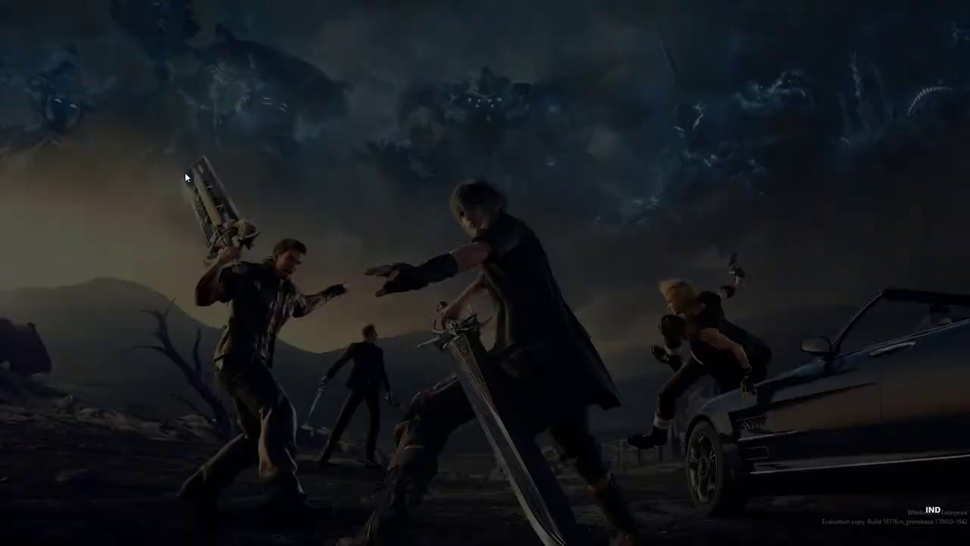
Open Tools and utilities in Acronis True Image 2014 and arrange its window beside the narrowed note
{"action": "left_click", "coordinate": [453, 332]}
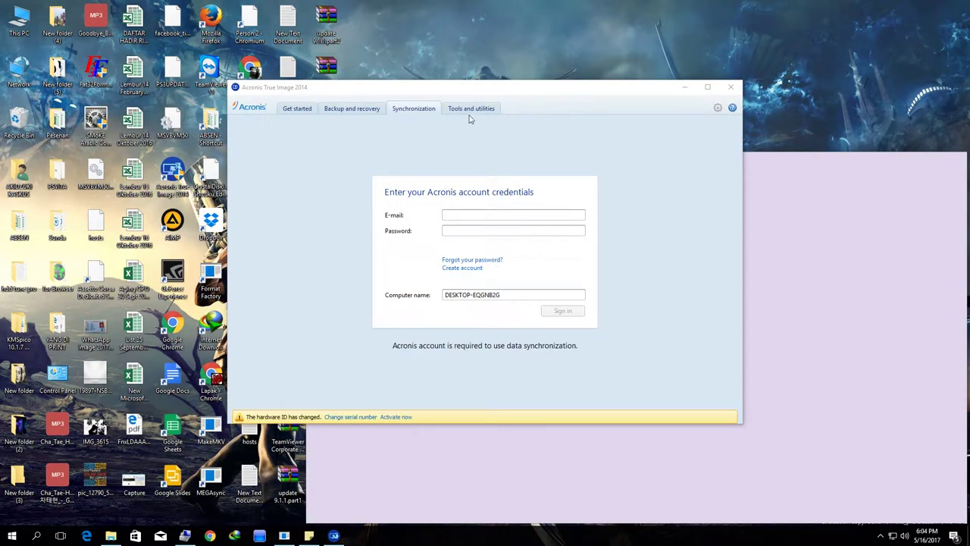
{"action": "left_click", "coordinate": [475, 109]}
{"action": "left_click_drag", "start_coordinate": [525, 91], "coordinate": [315, 13]}
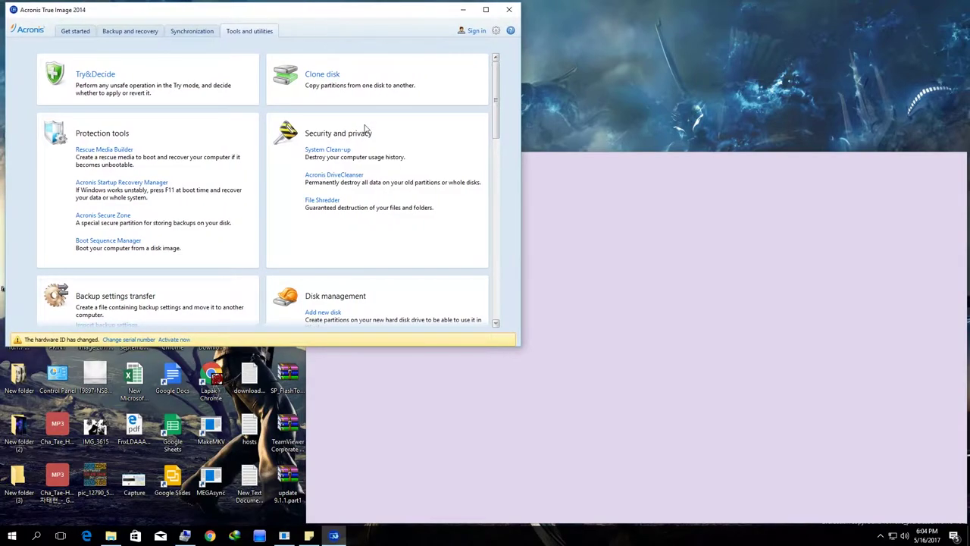
{"action": "left_click", "coordinate": [418, 389]}
{"action": "left_click_drag", "start_coordinate": [306, 378], "coordinate": [522, 381]}
Add the second instruction "2. klik submenu Tools and Utilities...." to the note
{"action": "left_click", "coordinate": [706, 236]}
{"action": "type", "text": "2. Pi"}
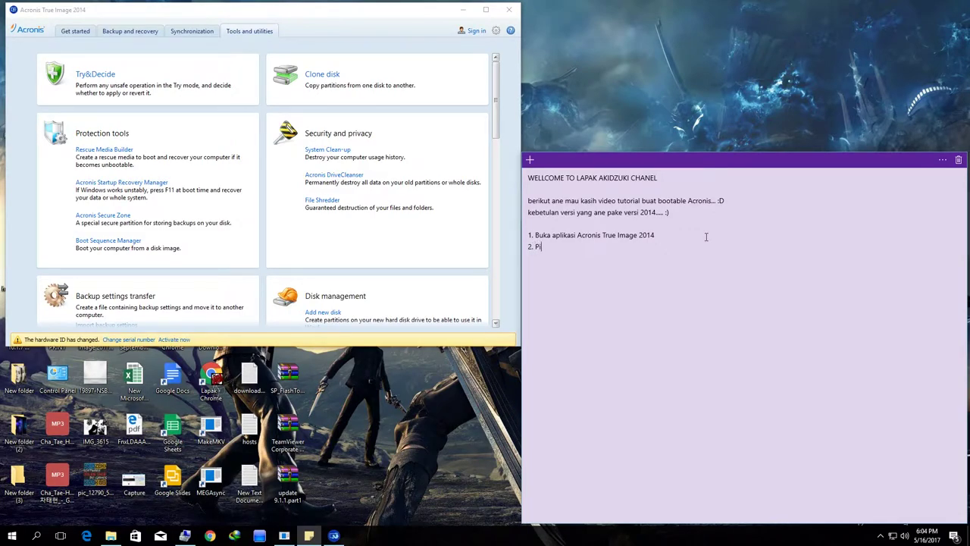
{"action": "key", "text": "BackSpace"}
{"action": "key", "text": "BackSpace"}
{"action": "key", "text": "BackSpace"}
{"action": "type", "text": "klik submenu Tools and Utilities"}
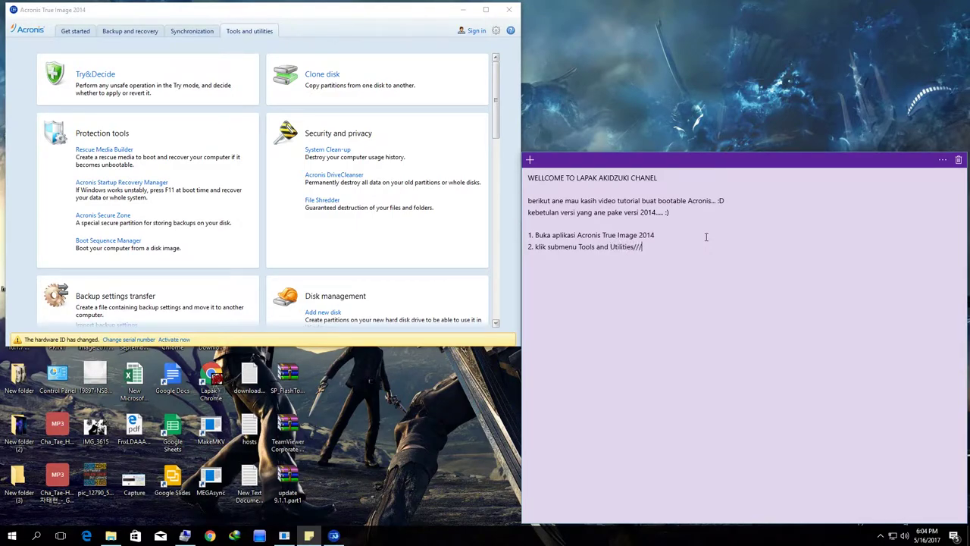
{"action": "type", "text": "...."}
{"action": "left_click", "coordinate": [258, 38]}
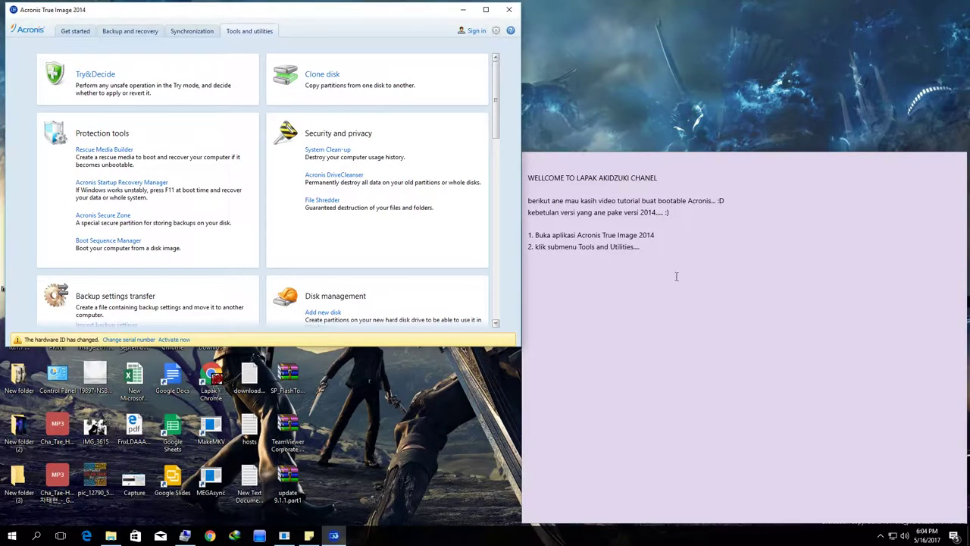
Add the note line "3. Klik menu Rescue Media Builder... pada menu Protection Tools..." and start item 4
{"action": "left_click", "coordinate": [703, 255]}
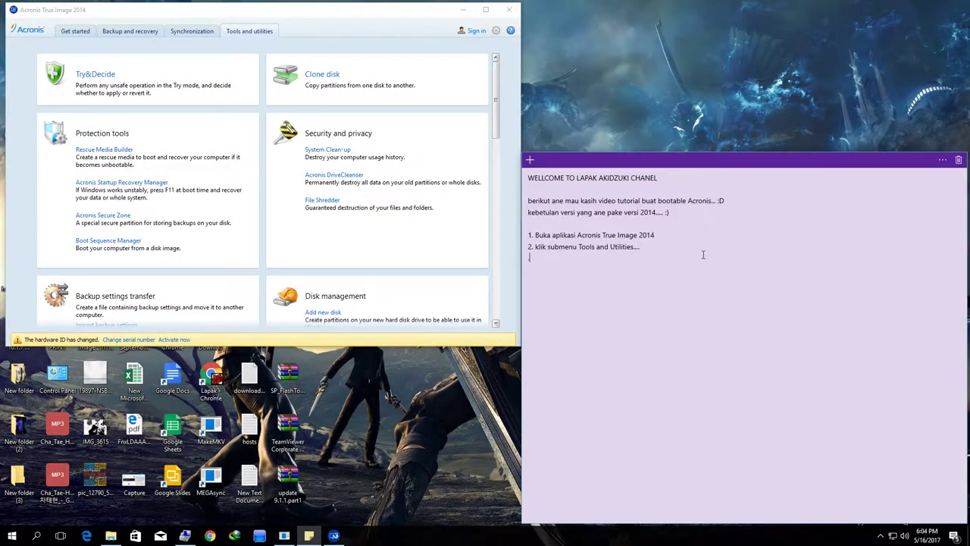
{"action": "type", "text": "3"}
{"action": "type", "text": ". Klik menu "}
{"action": "type", "text": "Re"}
{"action": "type", "text": "squ"}
{"action": "key", "text": "BackSpace"}
{"action": "key", "text": "BackSpace"}
{"action": "type", "text": "cue"}
{"action": "key", "text": "BackSpace"}
{"action": "key", "text": "BackSpace"}
{"action": "key", "text": "BackSpace"}
{"action": "type", "text": "scue "}
{"action": "type", "text": "Media"}
{"action": "type", "text": " Builder..."}
{"action": "type", "text": " pada menu Prio"}
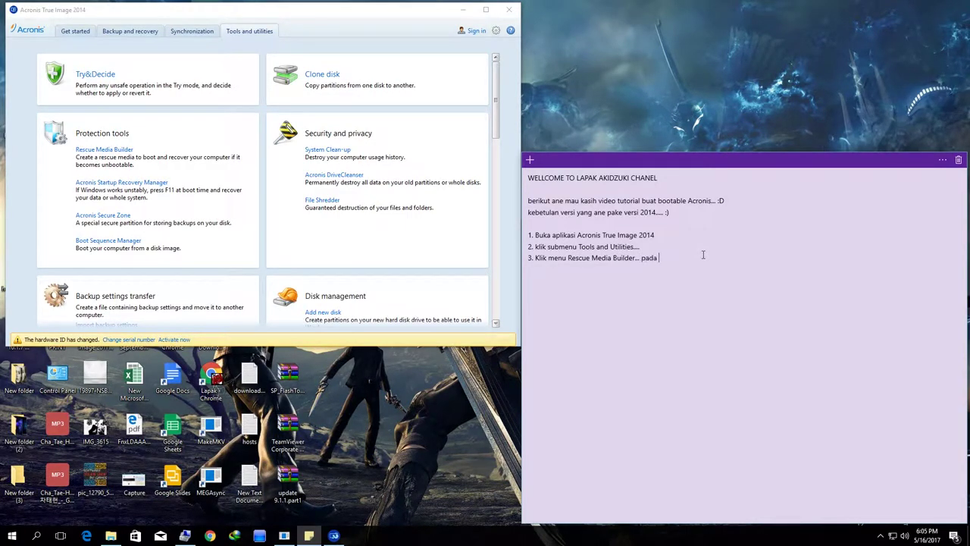
{"action": "key", "text": "BackSpace"}
{"action": "key", "text": "BackSpace"}
{"action": "type", "text": "otection To"}
{"action": "type", "text": "ols... "}
{"action": "type", "text": "4"}
Launch Rescue Media Builder in Acronis and place its wizard clear of the note
{"action": "left_click", "coordinate": [103, 150]}
{"action": "left_click_drag", "start_coordinate": [528, 116], "coordinate": [358, 271]}
{"action": "left_click", "coordinate": [640, 272]}
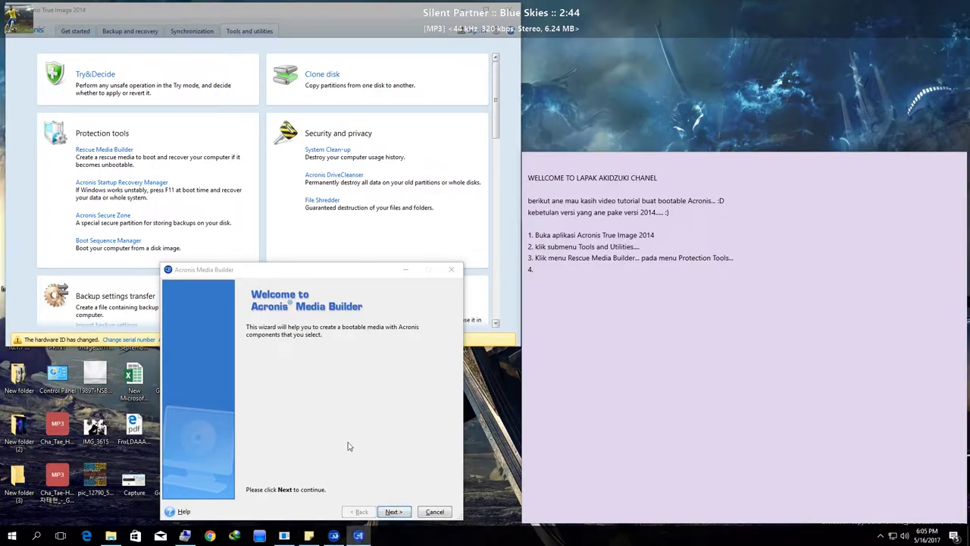
{"action": "left_click_drag", "start_coordinate": [368, 270], "coordinate": [383, 209]}
Complete note item 4 with "step berikut liat Video aja ya... ribet ngetik2 mulu.. :D :D :D"
{"action": "left_click", "coordinate": [574, 270]}
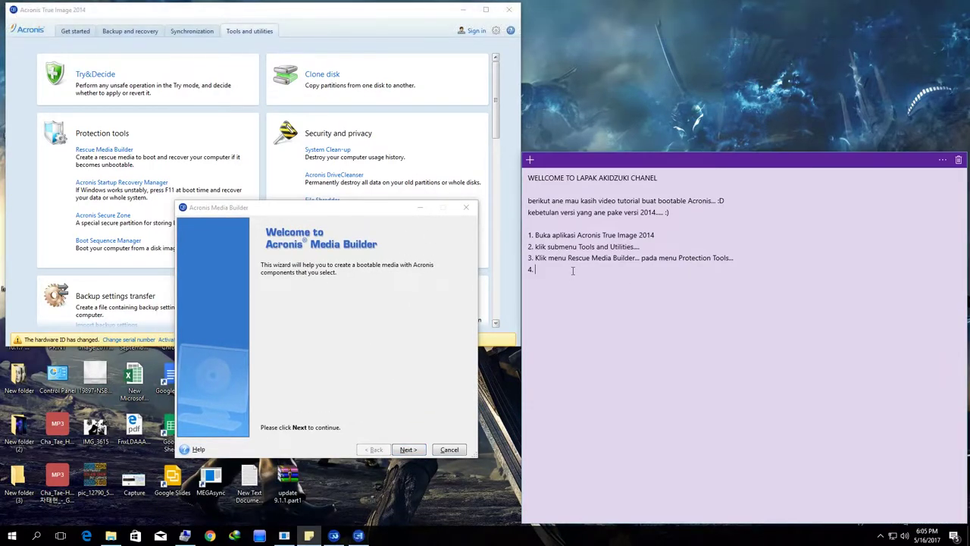
{"action": "type", "text": "step berikut liat Video aja ya... ribet ngetik2 mulu.. :D :D :D"}
{"action": "left_click", "coordinate": [383, 413]}
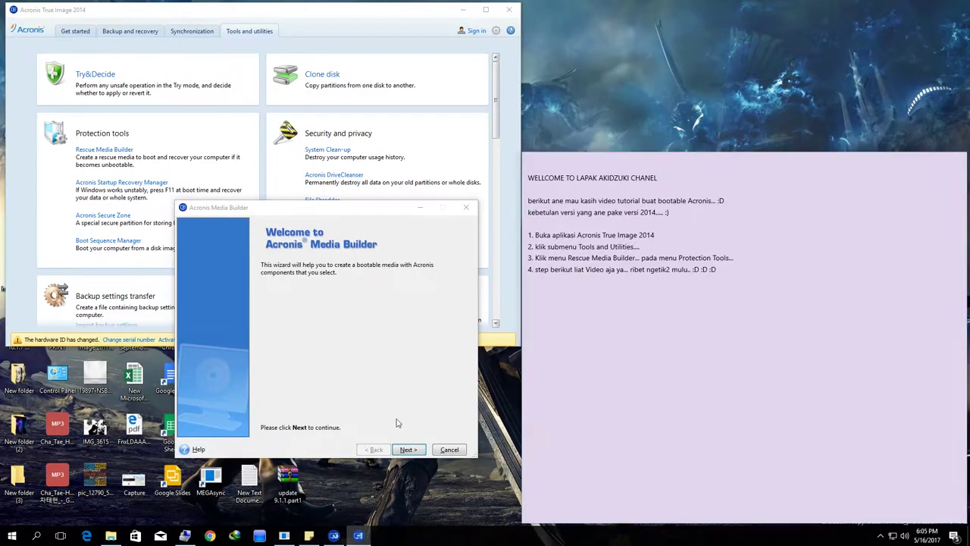
Include all True Image components in the rescue media, keep the default startup options, and select the ACRONIS (G:) USB drive
{"action": "left_click", "coordinate": [420, 449]}
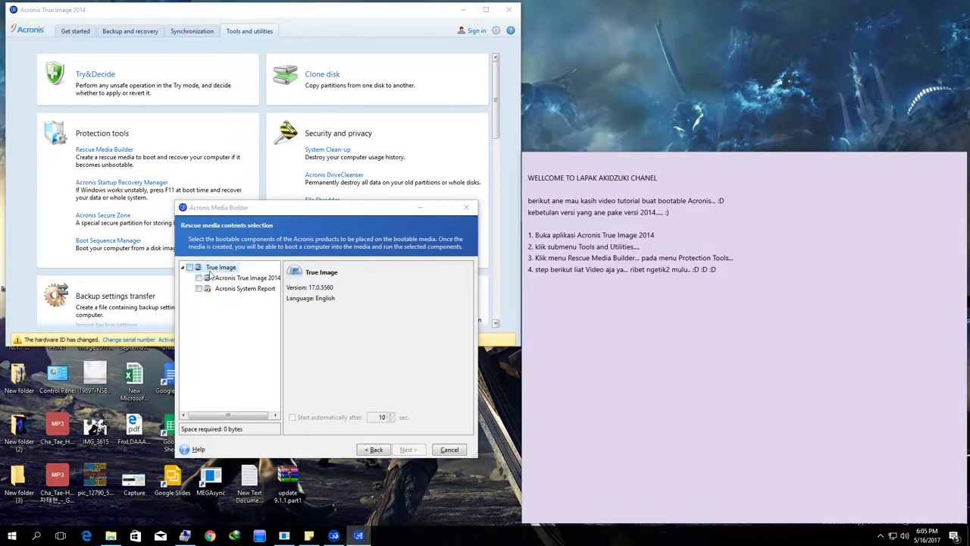
{"action": "left_click", "coordinate": [189, 268]}
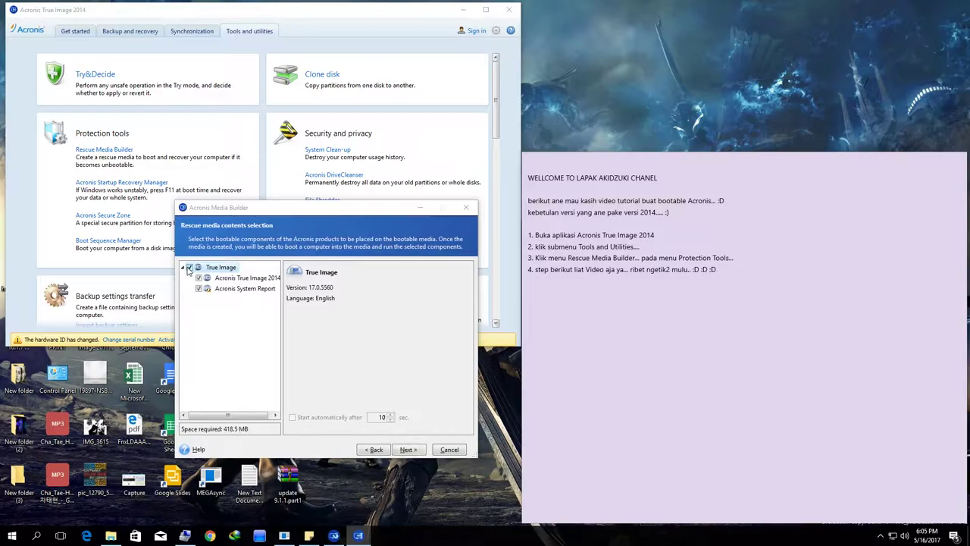
{"action": "left_click", "coordinate": [406, 450]}
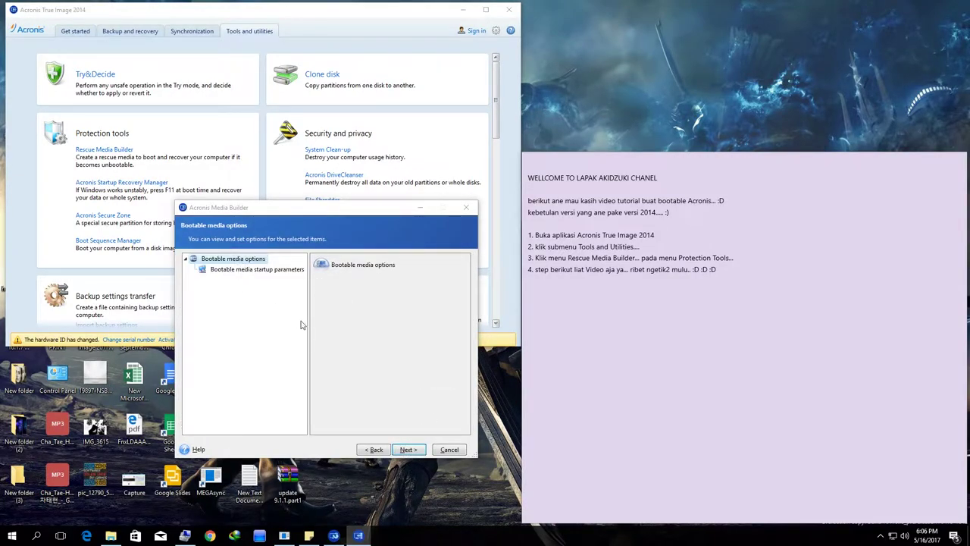
{"action": "left_click", "coordinate": [408, 450]}
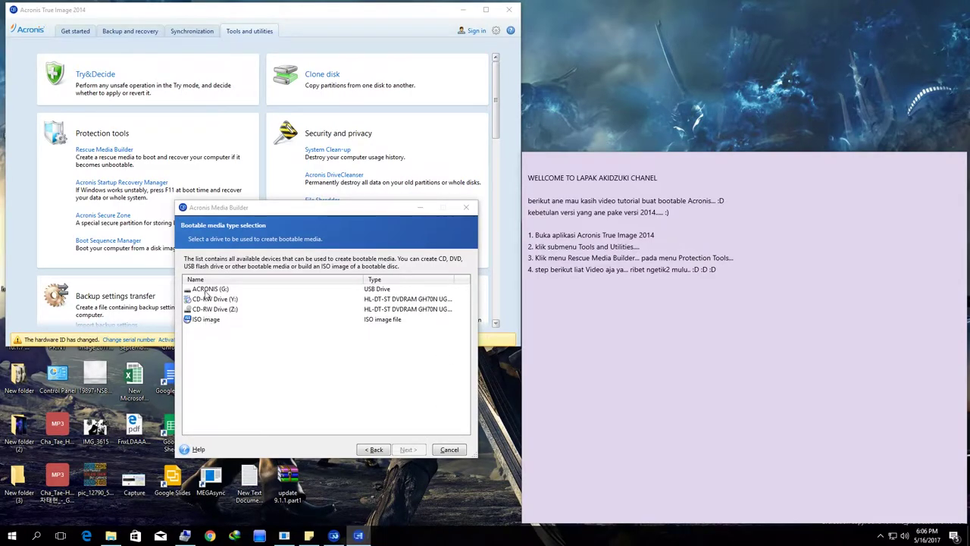
{"action": "left_click", "coordinate": [223, 292]}
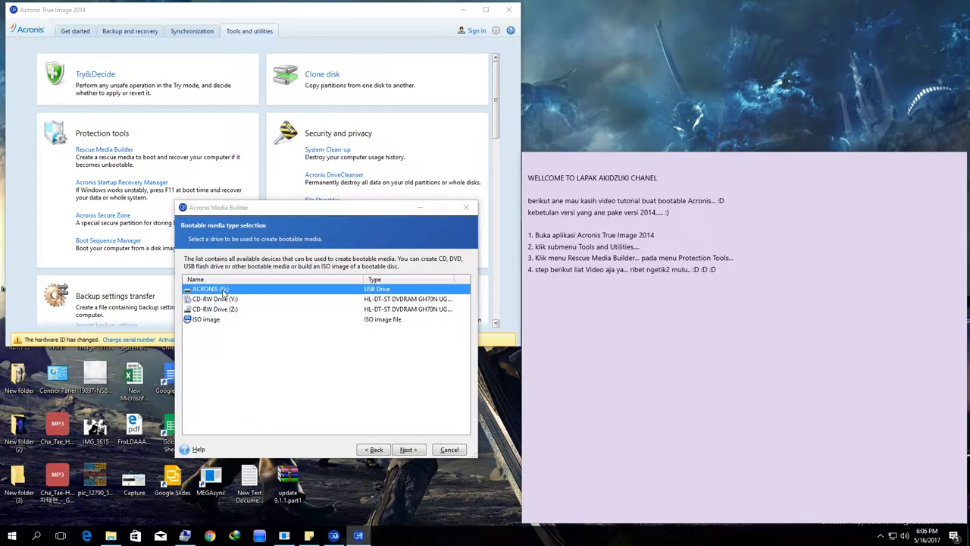
Add the remark "untuk format flashdisknya sendiri.. harus dengan Format Fat 32..." below the note's numbered list
{"action": "left_click", "coordinate": [771, 272]}
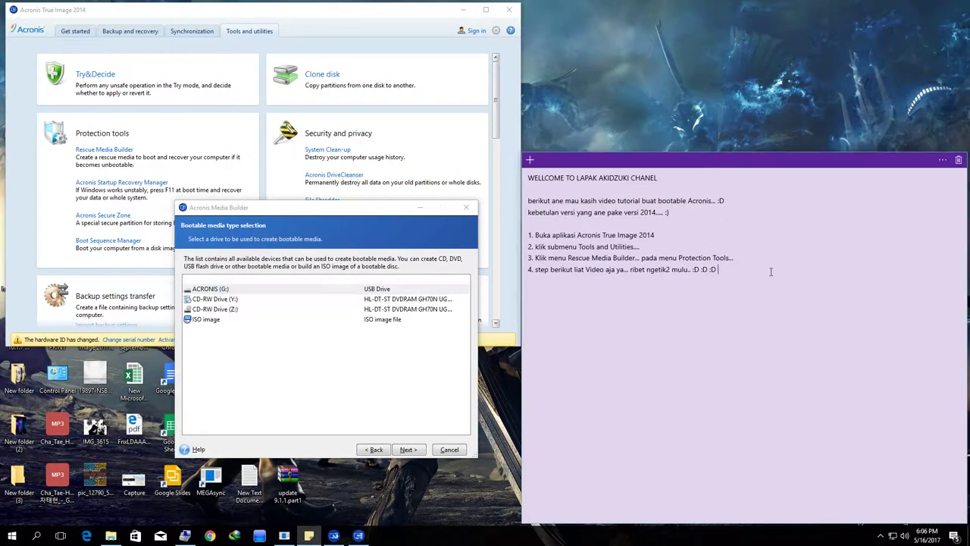
{"action": "type", "text": "untuk folt"}
{"action": "key", "text": "BackSpace"}
{"action": "key", "text": "BackSpace"}
{"action": "type", "text": "rmat "}
{"action": "type", "text": "B"}
{"action": "key", "text": "BackSpace"}
{"action": "type", "text": "flashdisknya sendiri.. harus"}
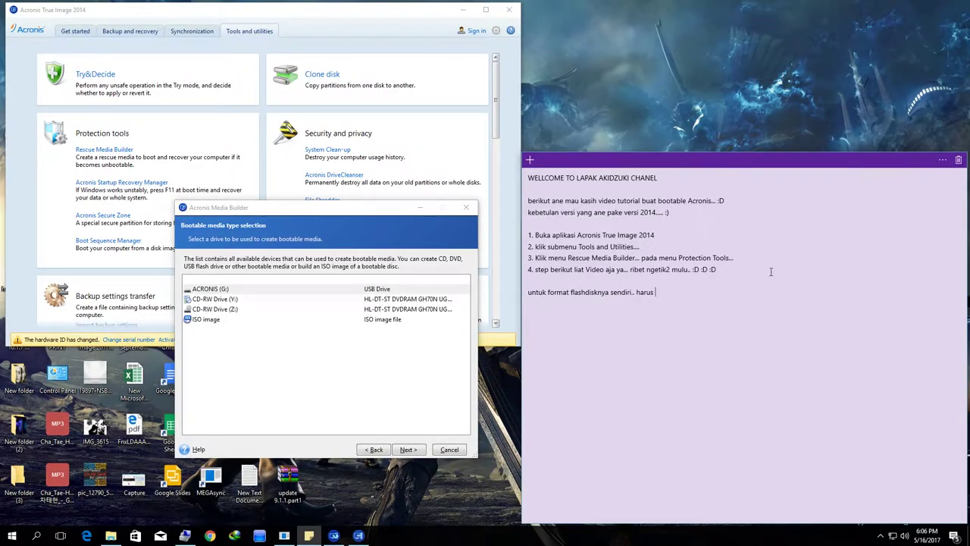
{"action": "type", "text": "dengan Format Fat 32..."}
Switch to File Explorer, open the format settings for the ACRONIS (G:) drive and set the file system to FAT32
{"action": "mouse_move", "coordinate": [113, 535]}
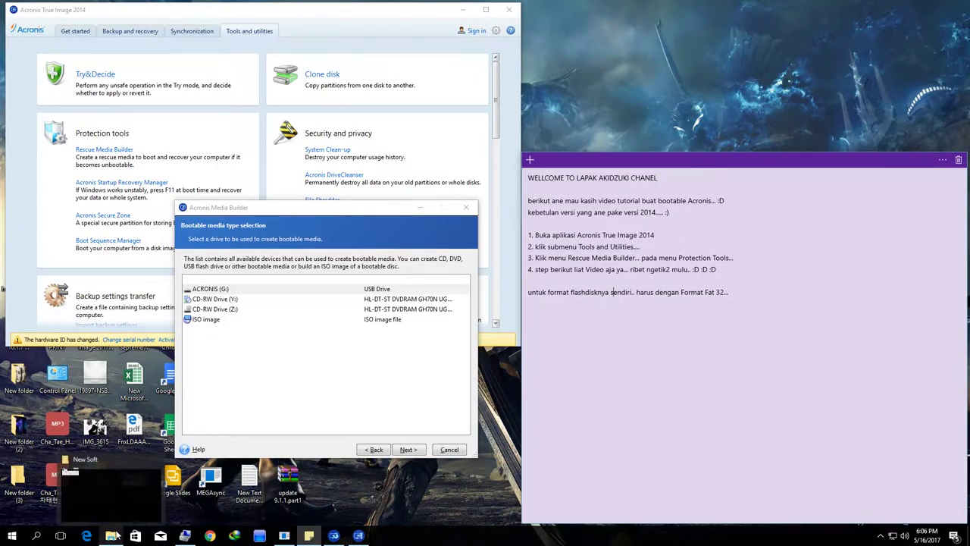
{"action": "left_click", "coordinate": [114, 485]}
{"action": "key", "text": "Left"}
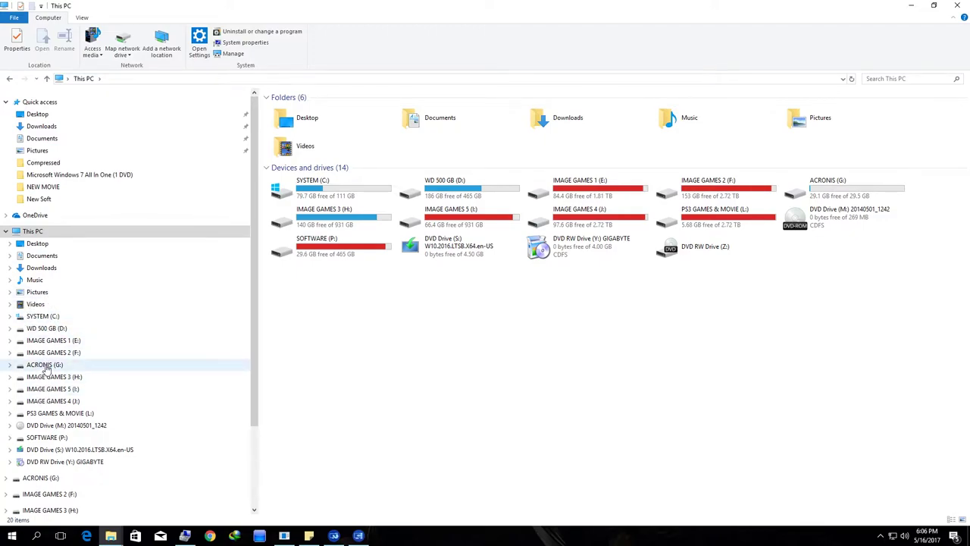
{"action": "right_click", "coordinate": [45, 368]}
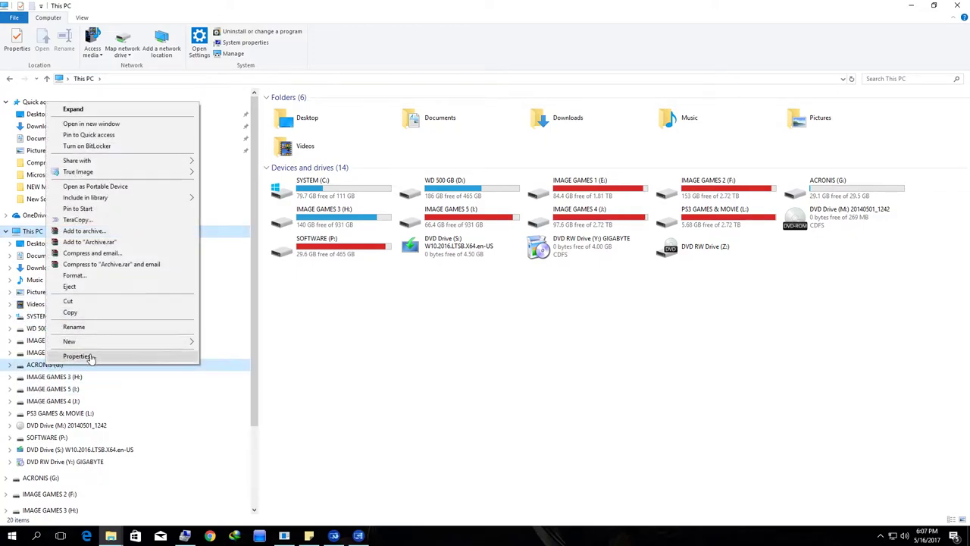
{"action": "left_click", "coordinate": [109, 277]}
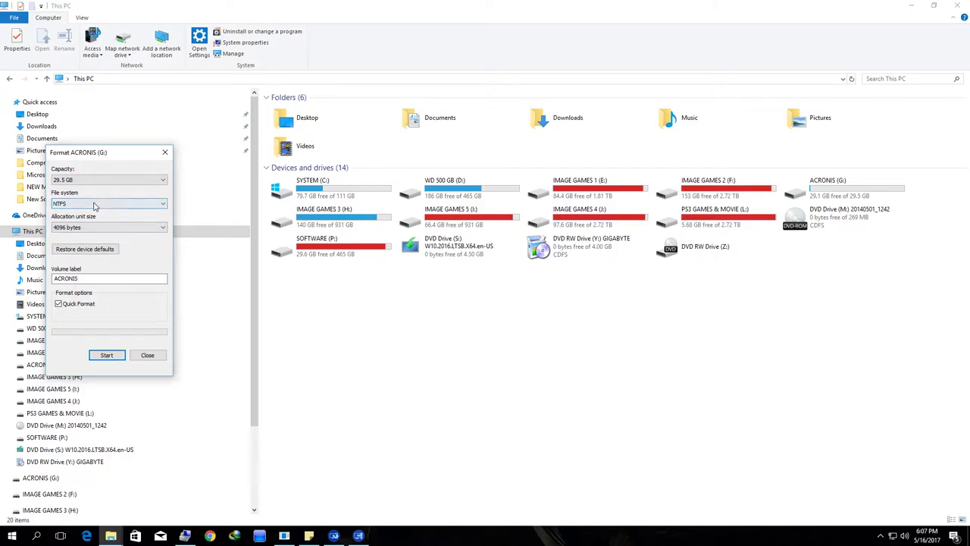
{"action": "left_click", "coordinate": [76, 219]}
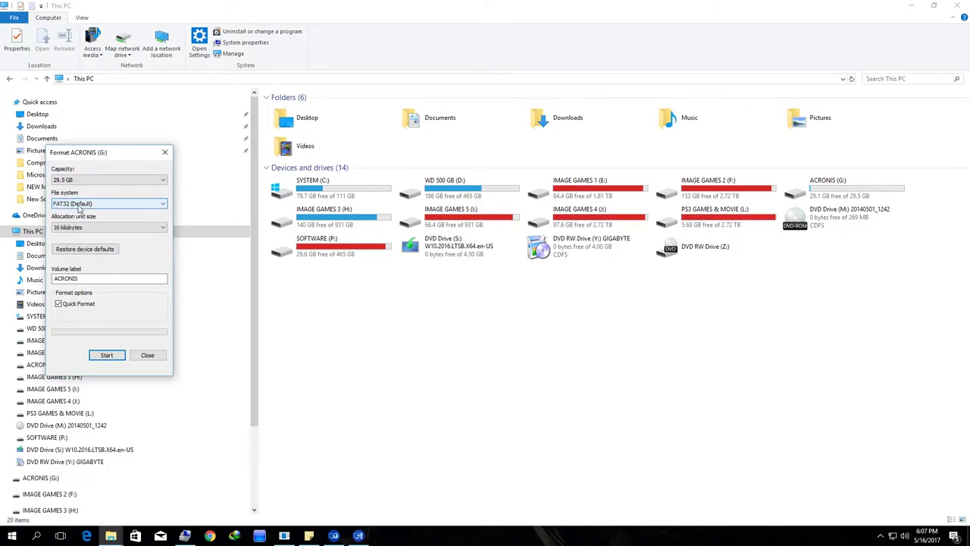
Set the flash drive's volume label to ACRONISBOOT
{"action": "left_click", "coordinate": [98, 280]}
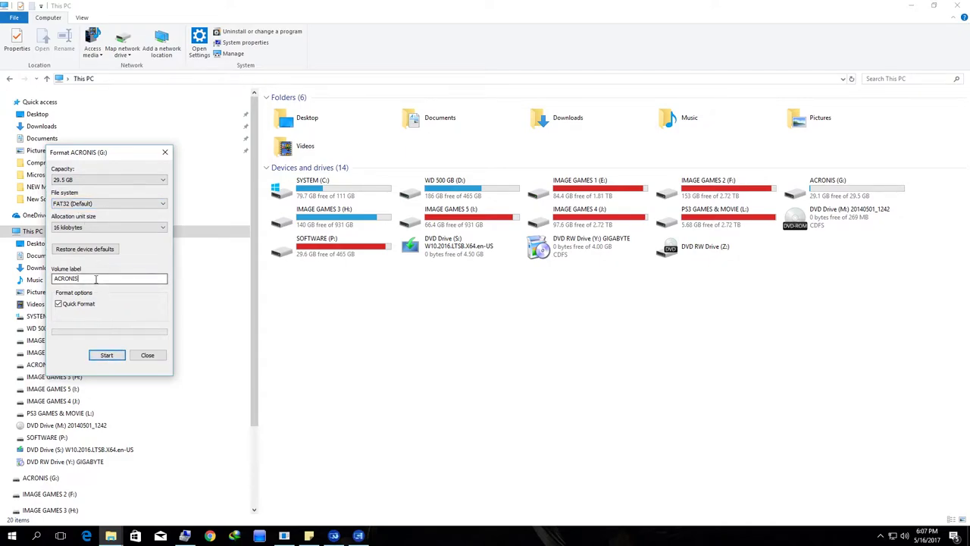
{"action": "double_click", "coordinate": [97, 281]}
{"action": "left_click", "coordinate": [98, 280]}
{"action": "double_click", "coordinate": [100, 281]}
{"action": "type", "text": "bebas mau"}
{"action": "key", "text": "ctrl+a"}
{"action": "type", "text": "A"}
{"action": "type", "text": "CRONISBOOT"}
Quick-format drive G: with these settings, close the format dialog and minimize File Explorer
{"action": "left_click", "coordinate": [106, 356]}
{"action": "left_click", "coordinate": [508, 270]}
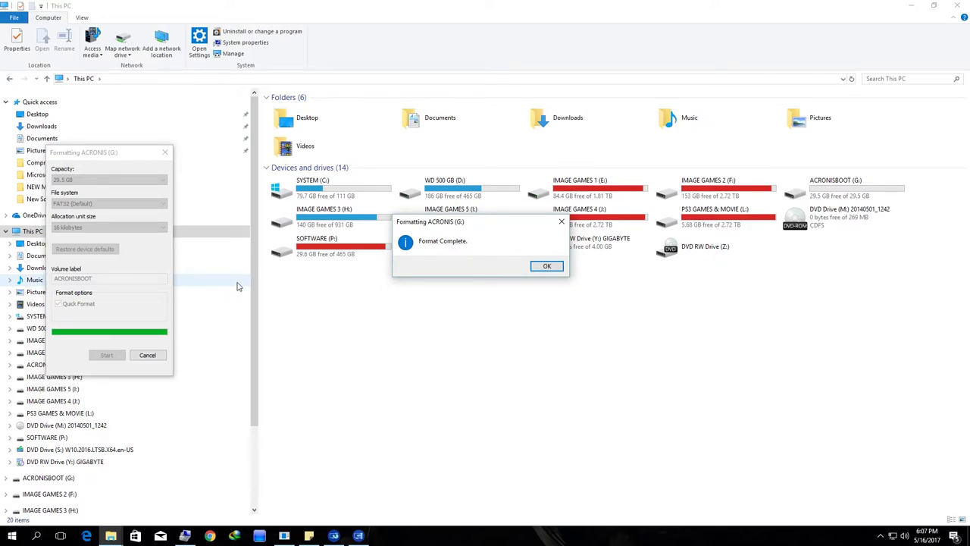
{"action": "left_click", "coordinate": [547, 266]}
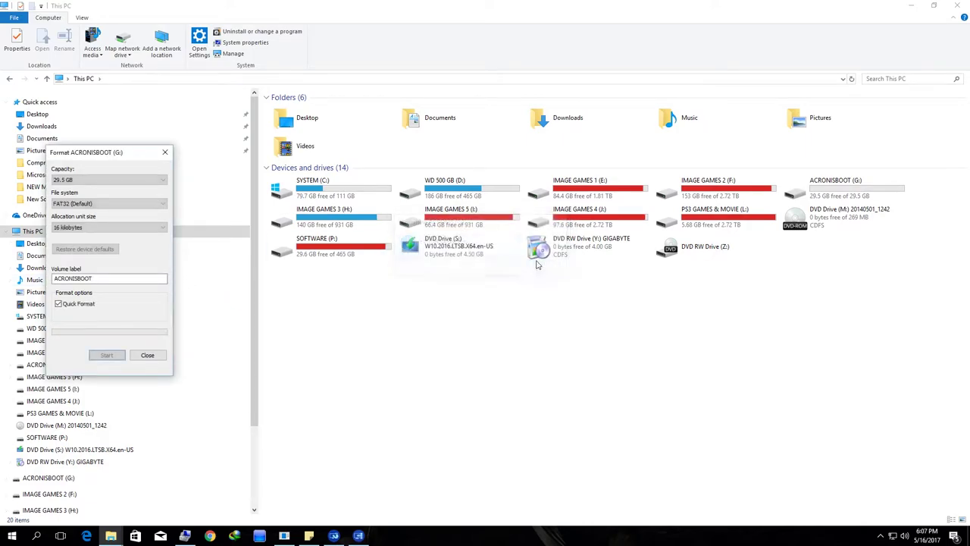
{"action": "left_click", "coordinate": [156, 353]}
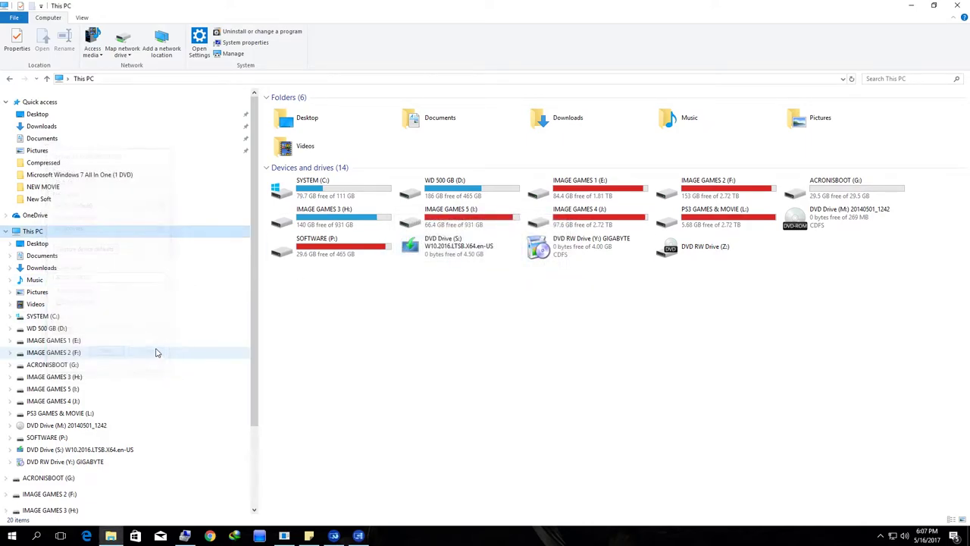
{"action": "left_click", "coordinate": [912, 6]}
{"action": "left_click", "coordinate": [742, 294]}
{"action": "left_click_drag", "start_coordinate": [743, 294], "coordinate": [682, 295]}
{"action": "left_click", "coordinate": [749, 296]}
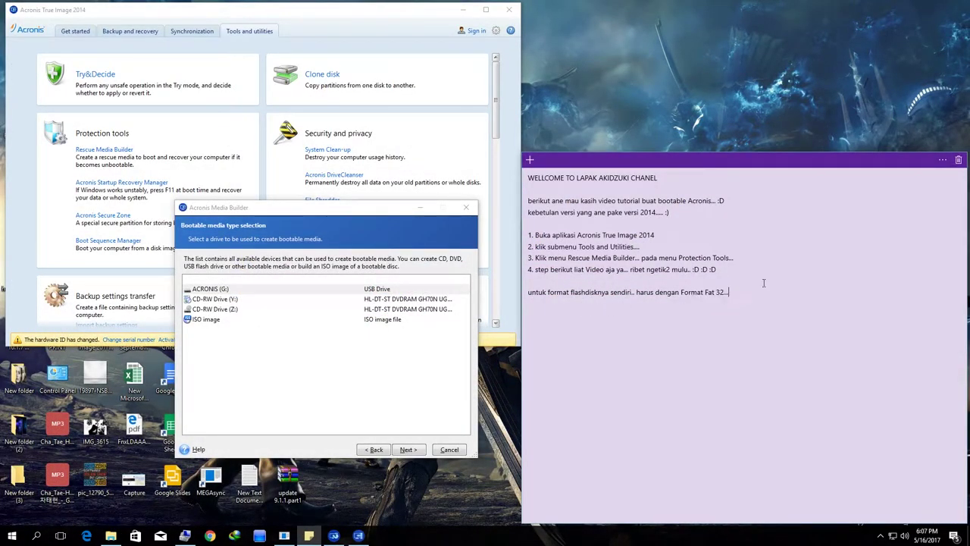
Refresh the wizard's drive list, choose ACRONISBOOT (G:) as the target and start creating the bootable media
{"action": "left_click", "coordinate": [299, 351]}
{"action": "left_click", "coordinate": [226, 290]}
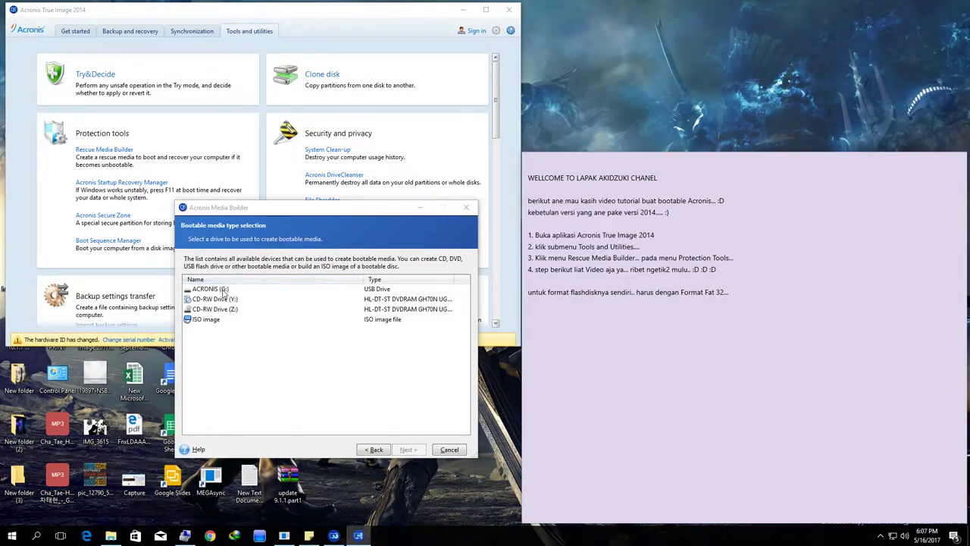
{"action": "left_click", "coordinate": [373, 447]}
{"action": "left_click", "coordinate": [407, 449]}
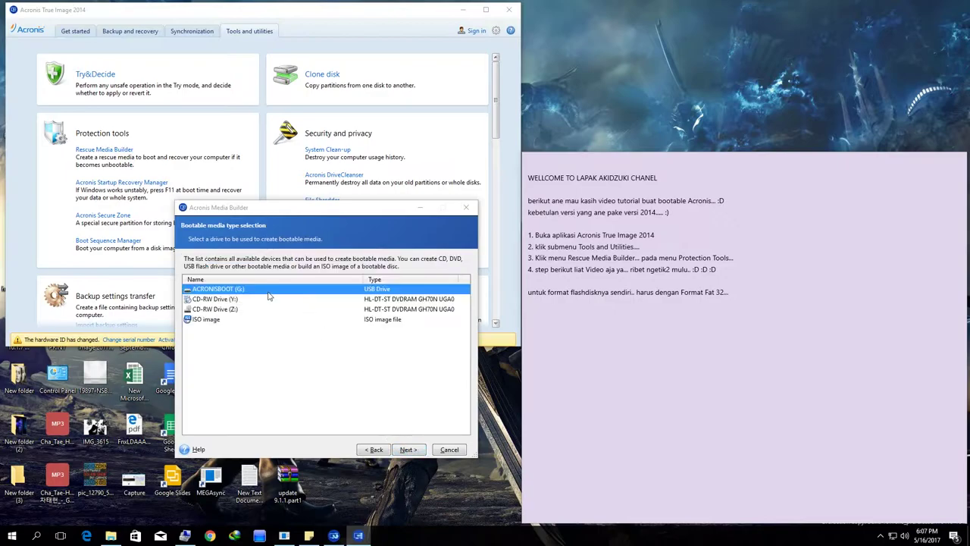
{"action": "left_click", "coordinate": [410, 450]}
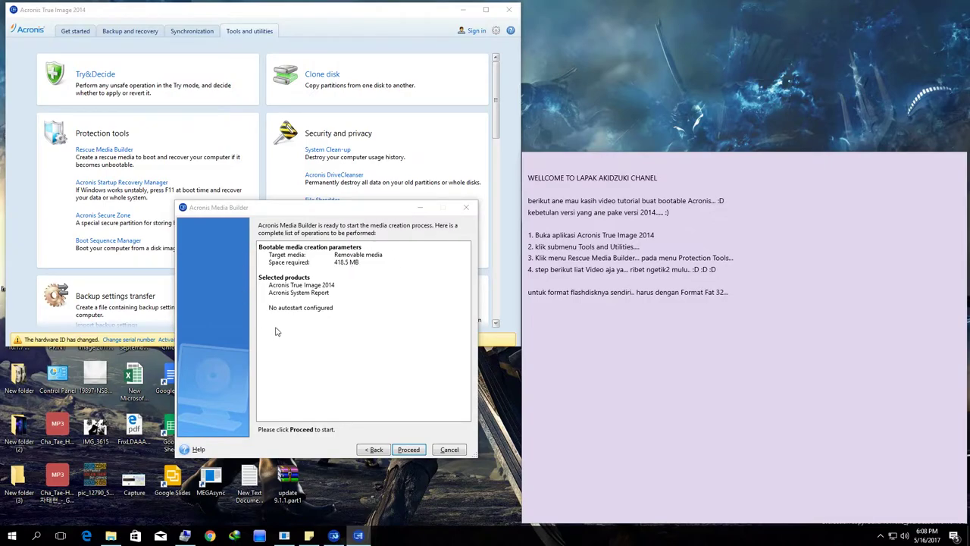
{"action": "left_click", "coordinate": [408, 450]}
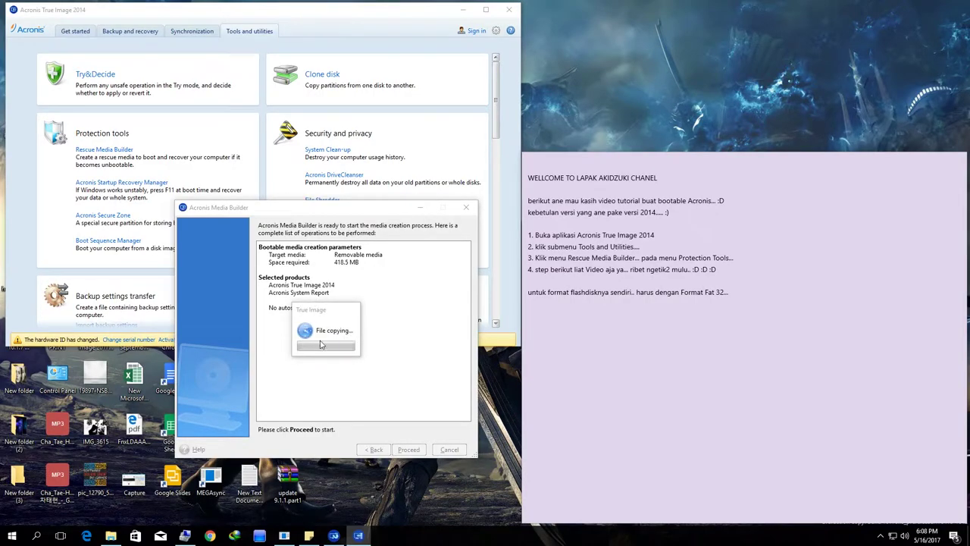
Add the lines "ngopi dulu aje..." and "sambil nungguin.... :D" below the Fat 32 line in the sticky note
{"action": "left_click", "coordinate": [801, 297]}
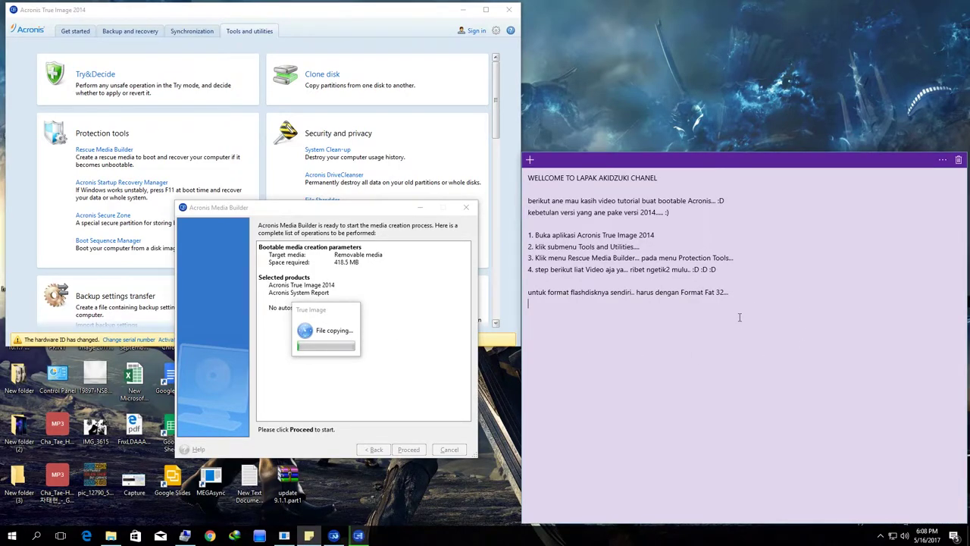
{"action": "type", "text": "BUAT"}
{"action": "key", "text": "BackSpace"}
{"action": "key", "text": "BackSpace"}
{"action": "key", "text": "BackSpace"}
{"action": "key", "text": "BackSpace"}
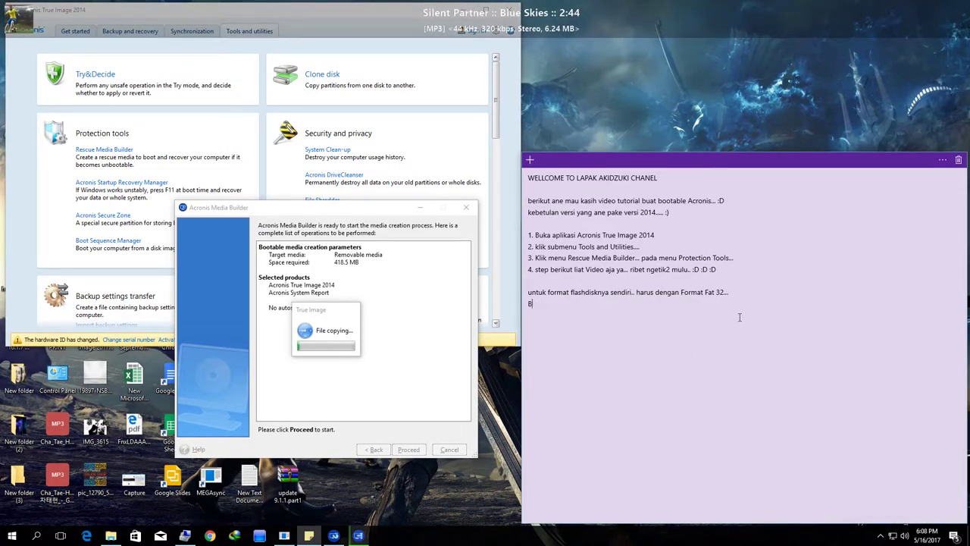
{"action": "type", "text": "ngopi dulu aje..."}
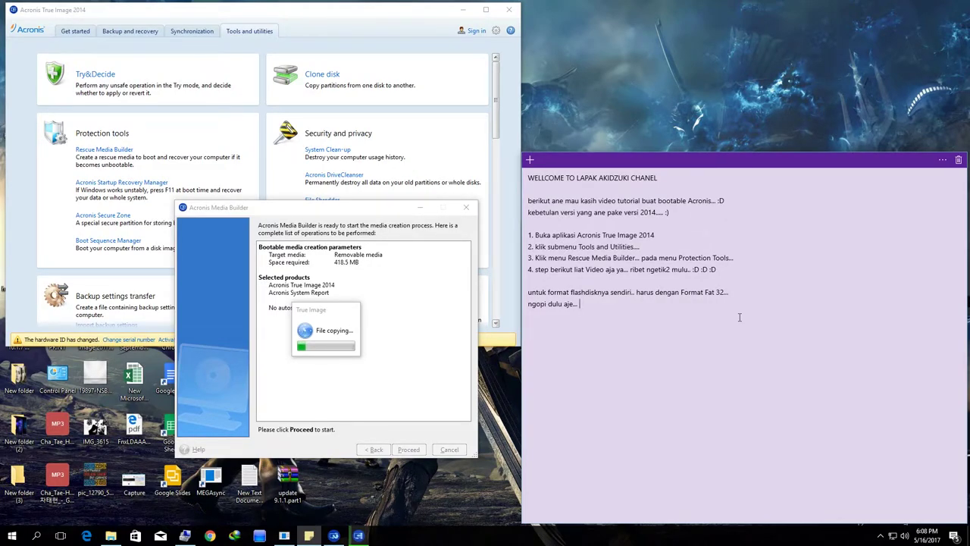
{"action": "type", "text": "sambil nungguin.... :D"}
{"action": "key", "text": "Return"}
{"action": "key", "text": "Return"}
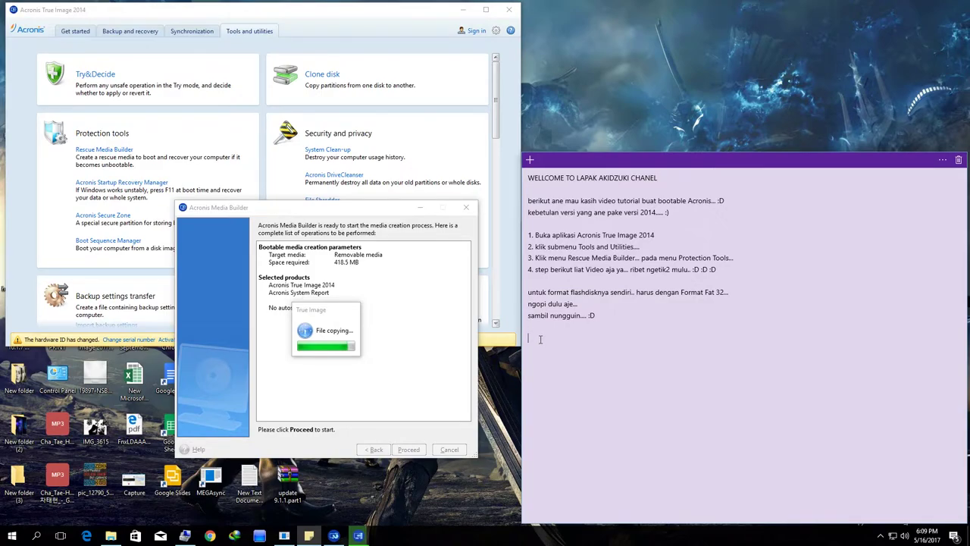
Add the line "dikit lagi gaaaan... :D :D :D :D" to the sticky note, followed by a blank line
{"action": "type", "text": "la"}
{"action": "type", "text": "gi gaaaan"}
{"action": "type", "text": "... :D :D :D D: D:"}
{"action": "key", "text": "BackSpace"}
{"action": "key", "text": "BackSpace"}
{"action": "key", "text": "BackSpace"}
{"action": "key", "text": "Return"}
{"action": "key", "text": "Return"}
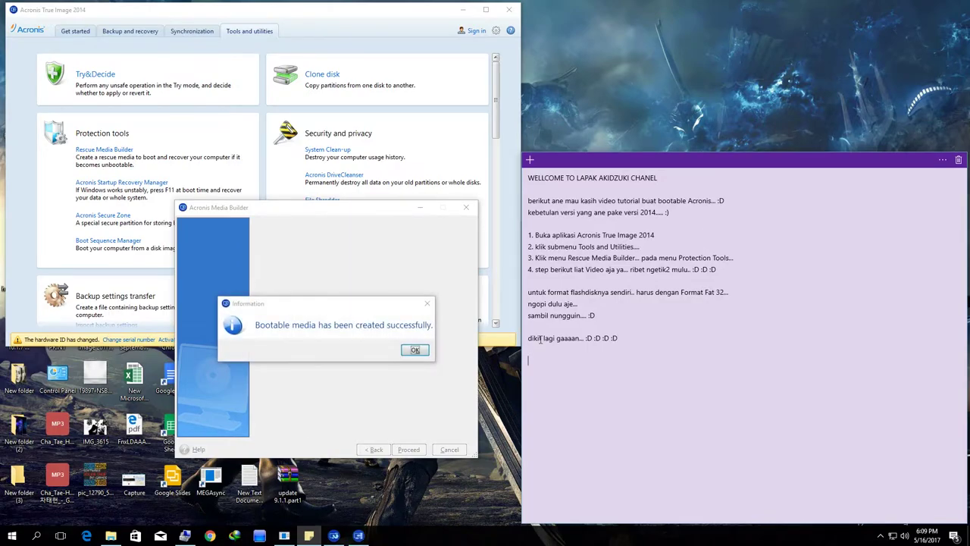
Add "akhirnya...." to the sticky note and dismiss the media builder's information message
{"action": "type", "text": "akhirnya...."}
{"action": "left_click", "coordinate": [380, 349]}
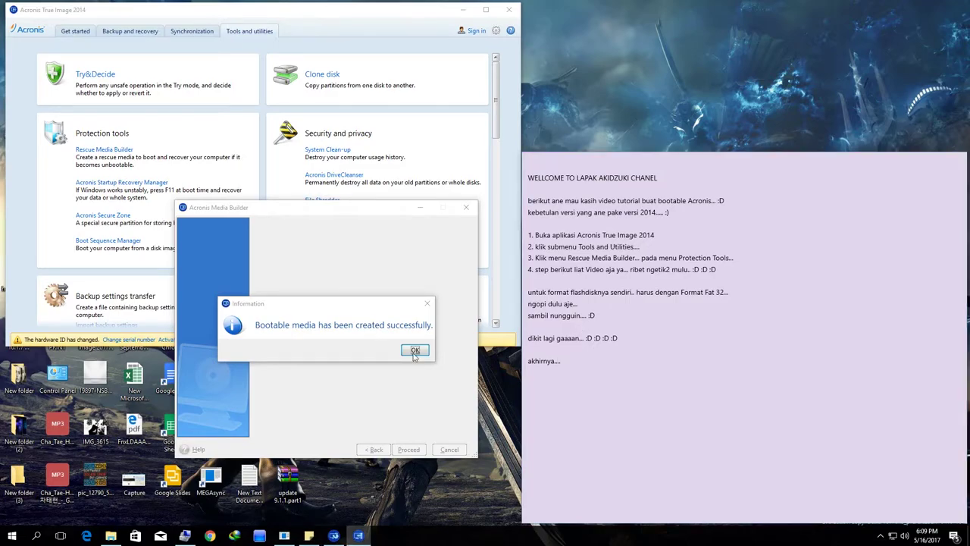
{"action": "left_click", "coordinate": [417, 351]}
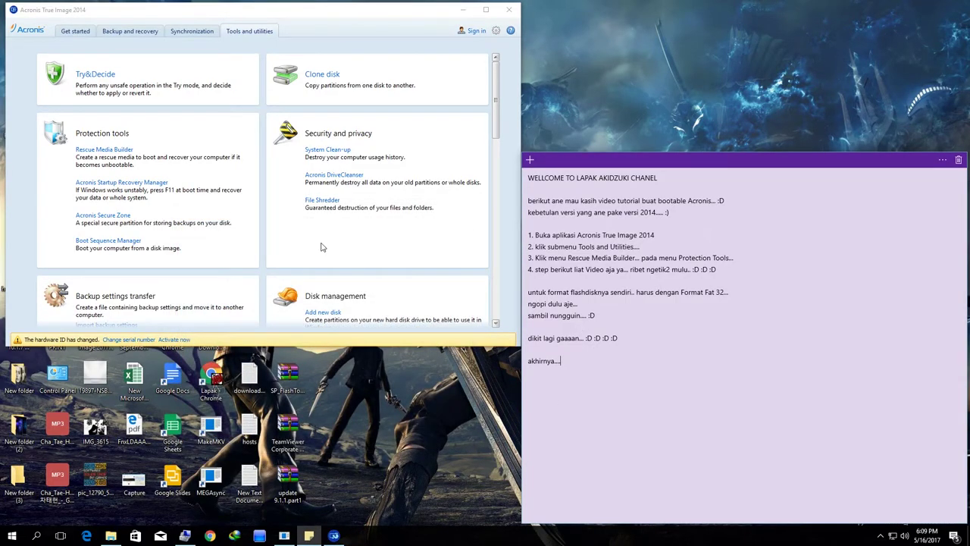
Switch to File Explorer, examine the files written to the ACRONISBOOT (G:) drive and close File Explorer
{"action": "left_click", "coordinate": [111, 535]}
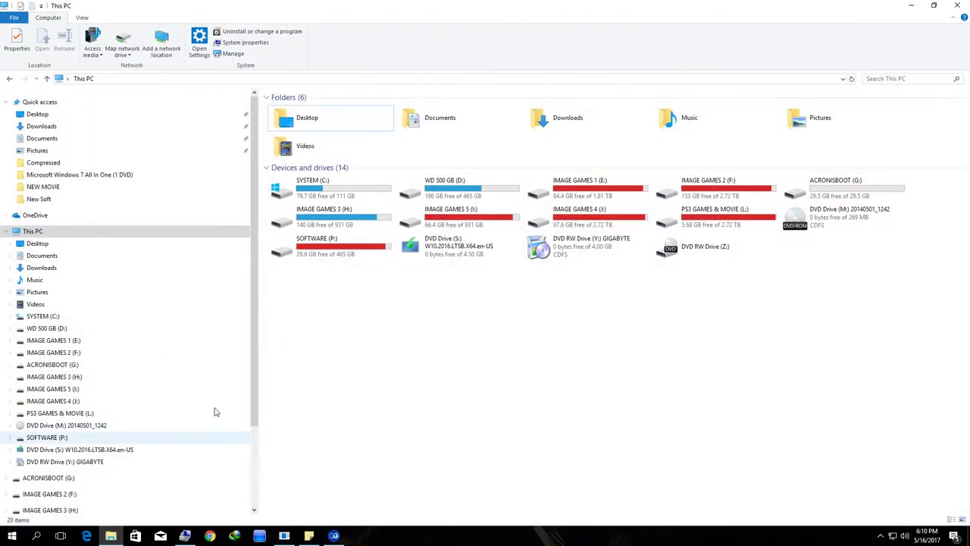
{"action": "left_click", "coordinate": [60, 366]}
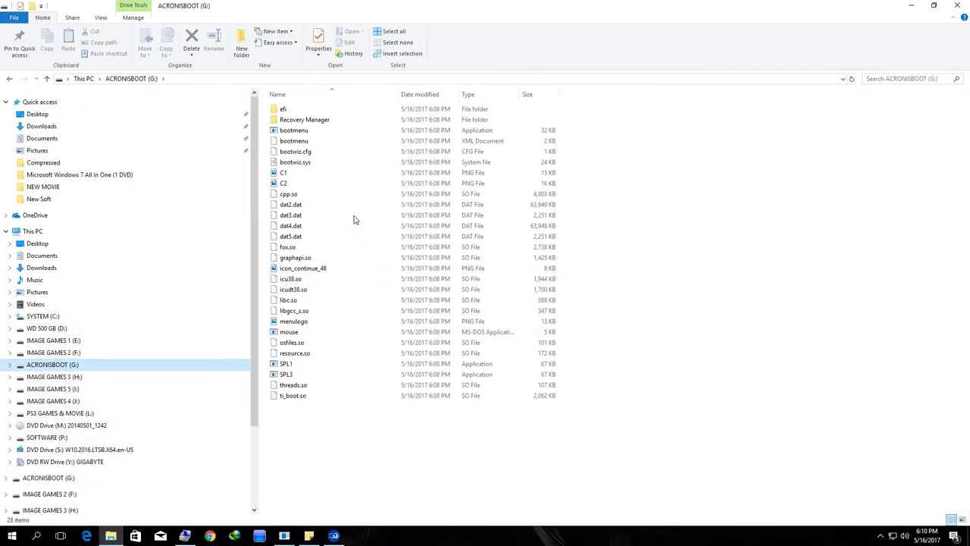
{"action": "left_click_drag", "start_coordinate": [323, 416], "coordinate": [331, 106]}
{"action": "left_click", "coordinate": [697, 291]}
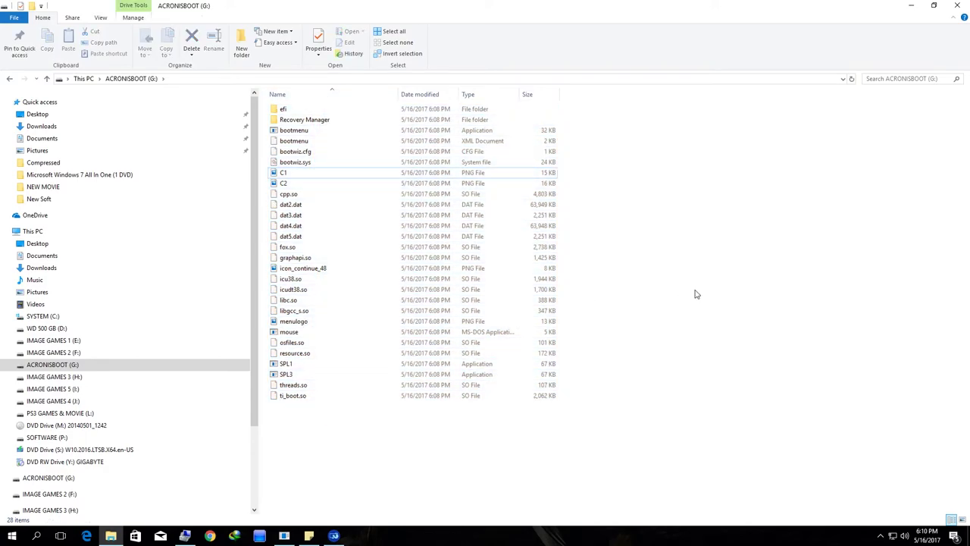
{"action": "left_click", "coordinate": [957, 6]}
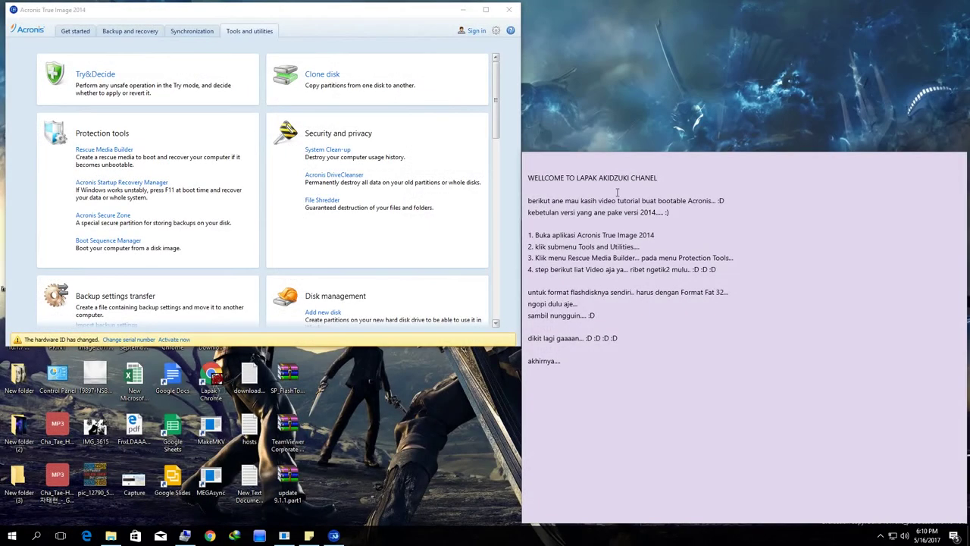
Add the line "test bootable.. .:D" at the end of the sticky note
{"action": "left_click", "coordinate": [637, 375]}
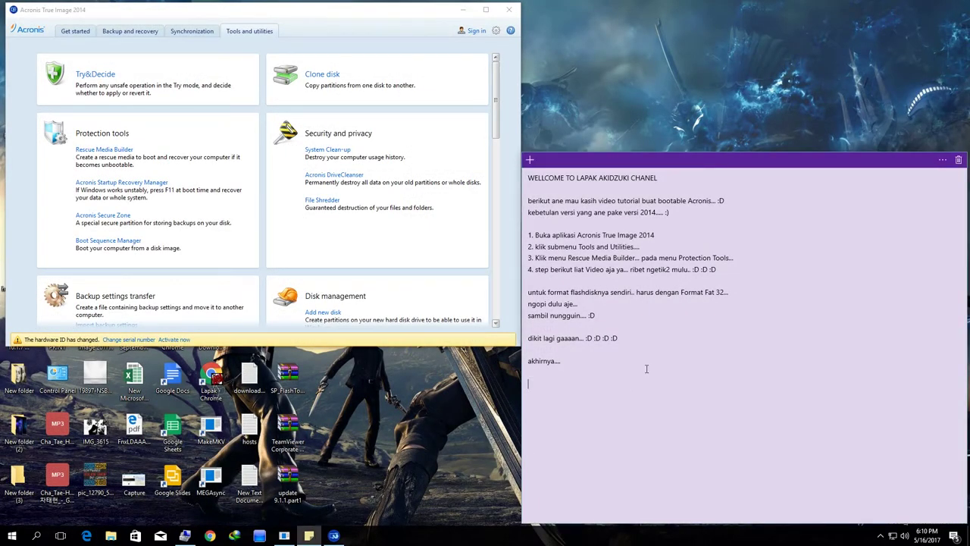
{"action": "type", "text": "kita la"}
{"action": "key", "text": "BackSpace"}
{"action": "key", "text": "BackSpace"}
{"action": "key", "text": "BackSpace"}
{"action": "key", "text": "BackSpace"}
{"action": "key", "text": "BackSpace"}
{"action": "key", "text": "BackSpace"}
{"action": "type", "text": "test bootable.. :D"}
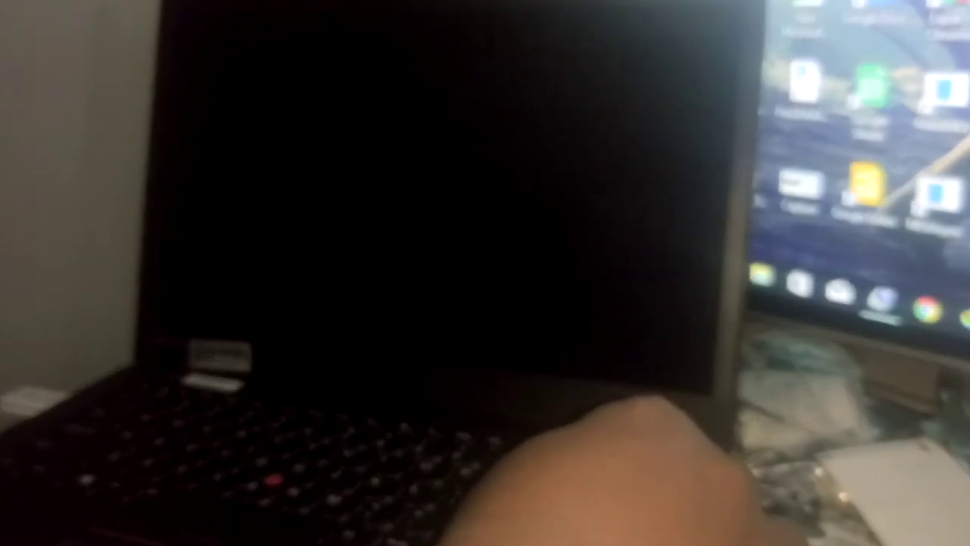
{"action": "key", "text": "F12"}
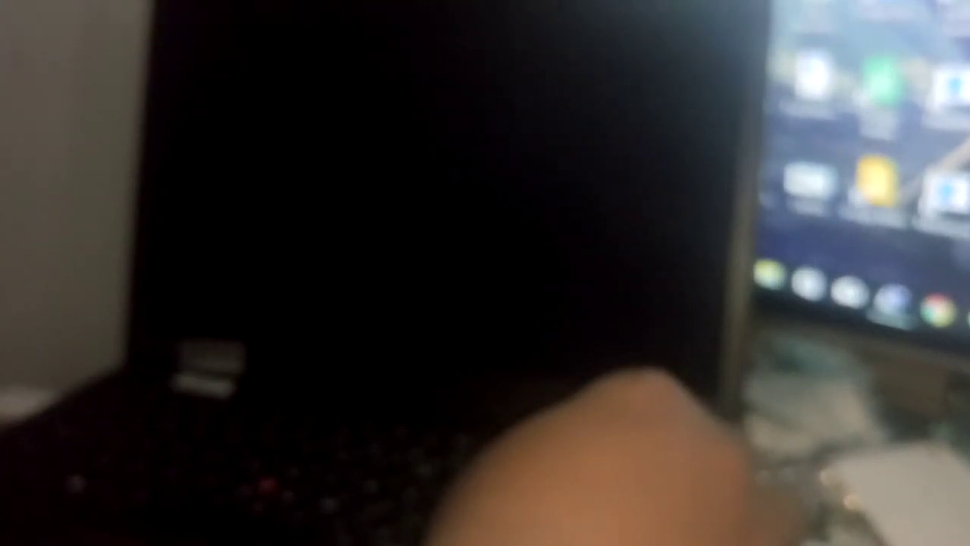
{"action": "key", "text": "Return"}
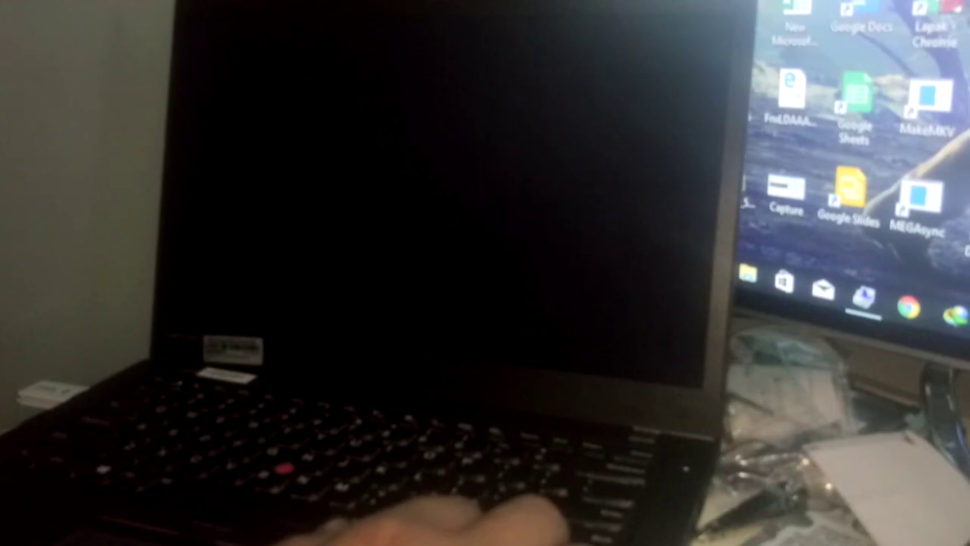
{"action": "key", "text": "Down"}
{"action": "key", "text": "Down"}
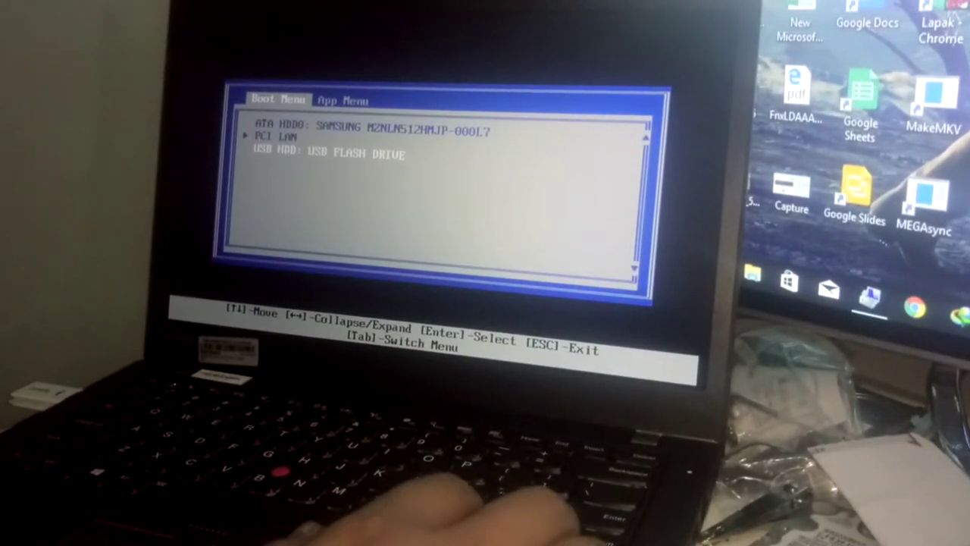
{"action": "key", "text": "Return"}
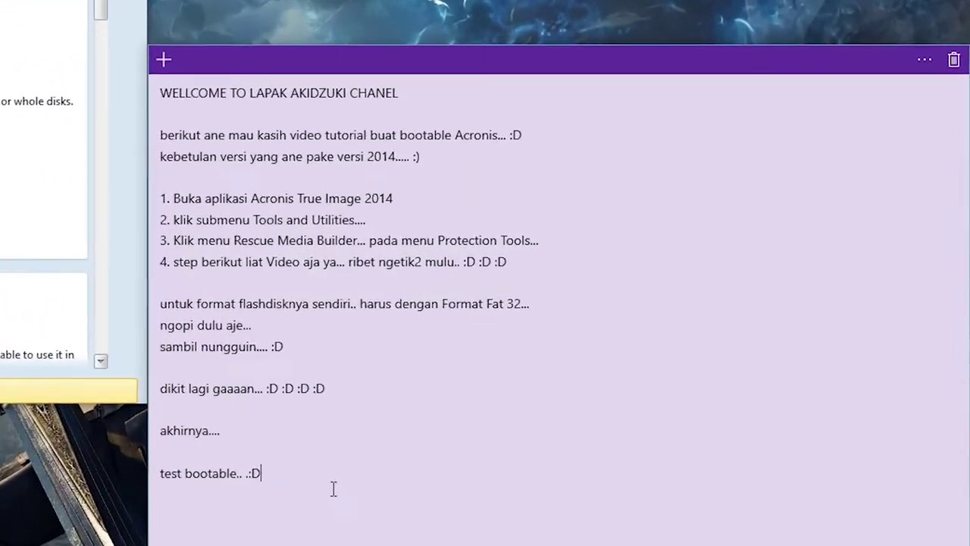
Replace all note text below the heading with "OKE.... SEKIAN TIPS DARI ANE...." and a second line starting "SEMOGA INFONYA BERMANFAA"
{"action": "left_click_drag", "start_coordinate": [334, 490], "coordinate": [159, 157]}
{"action": "key", "text": "shift+Up"}
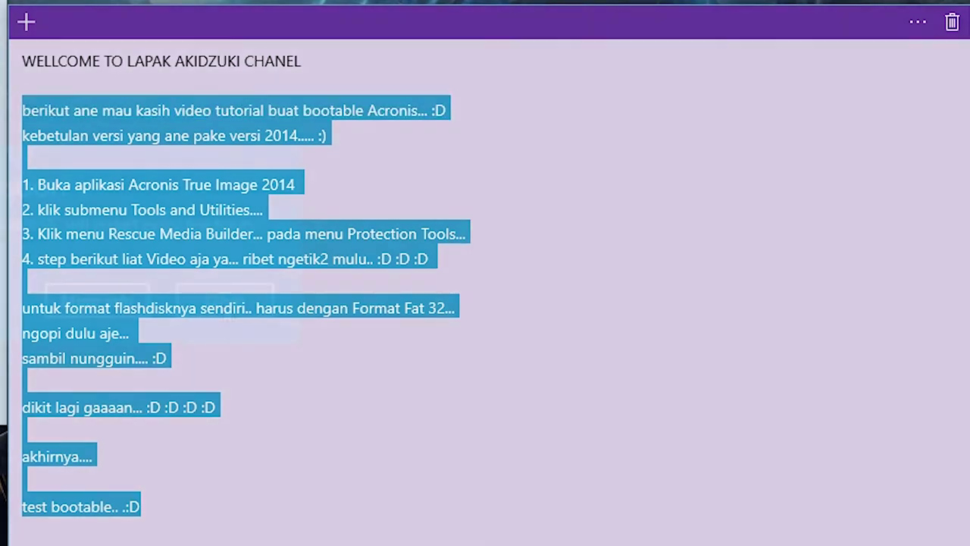
{"action": "type", "text": "OKE.... SEKI"}
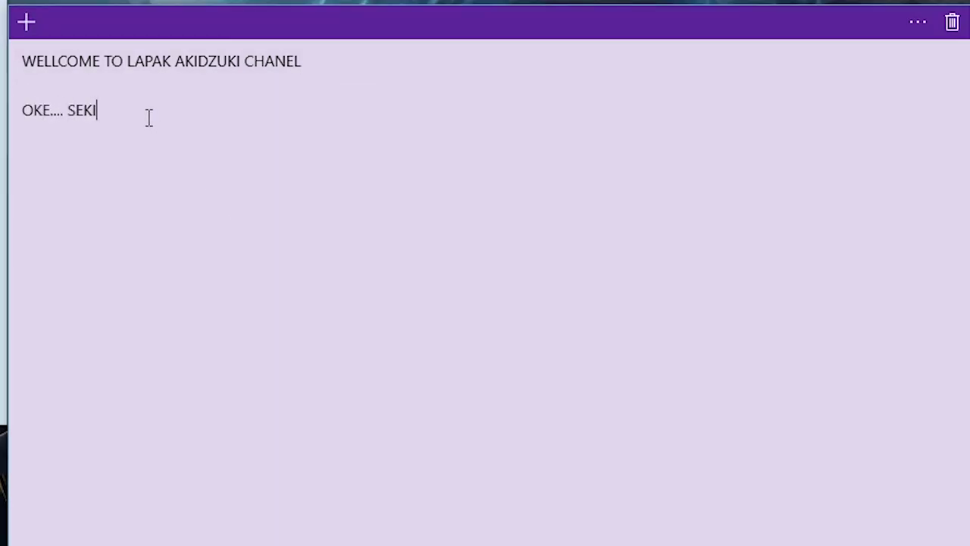
{"action": "type", "text": "AN TIPS DARI ANE...."}
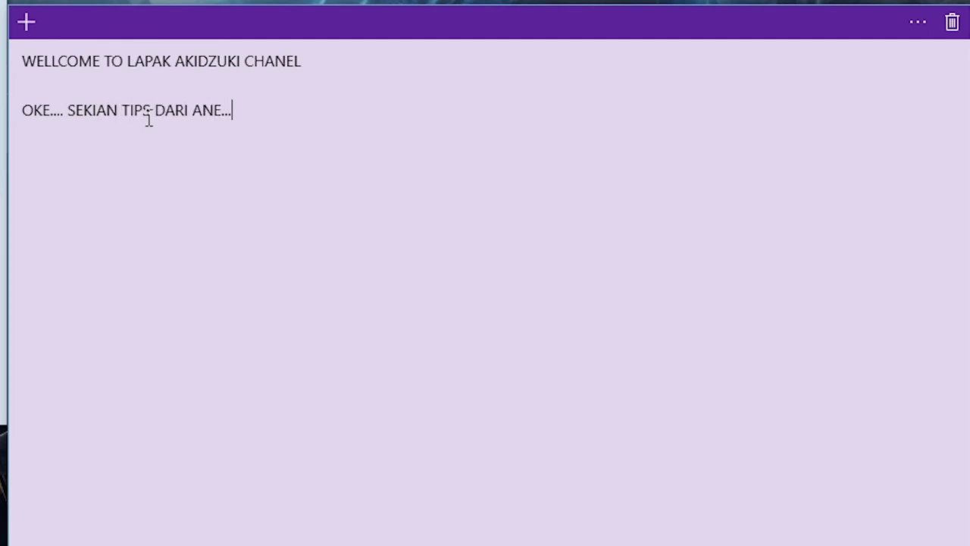
{"action": "key", "text": "Return"}
{"action": "type", "text": "SEMOGA IN"}
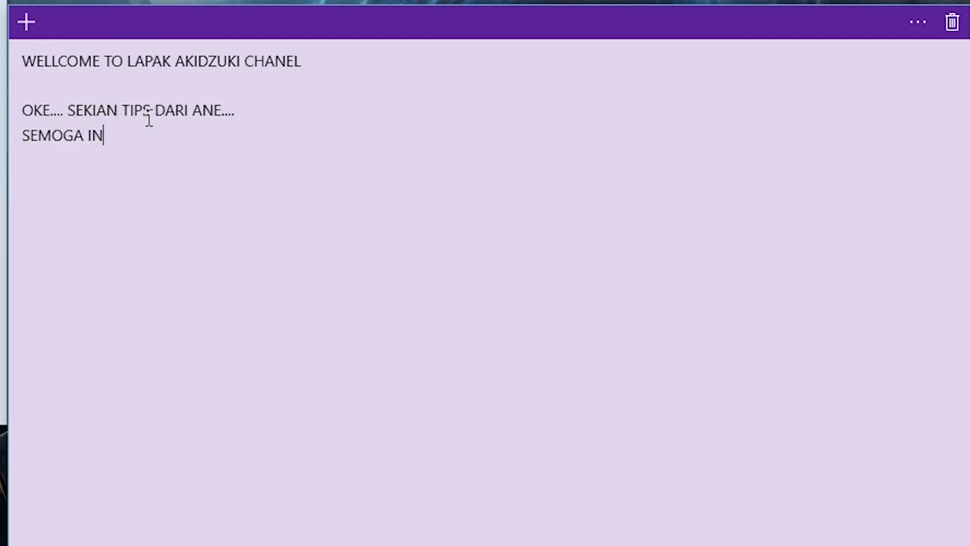
{"action": "type", "text": "FONYA BERMANFAA"}
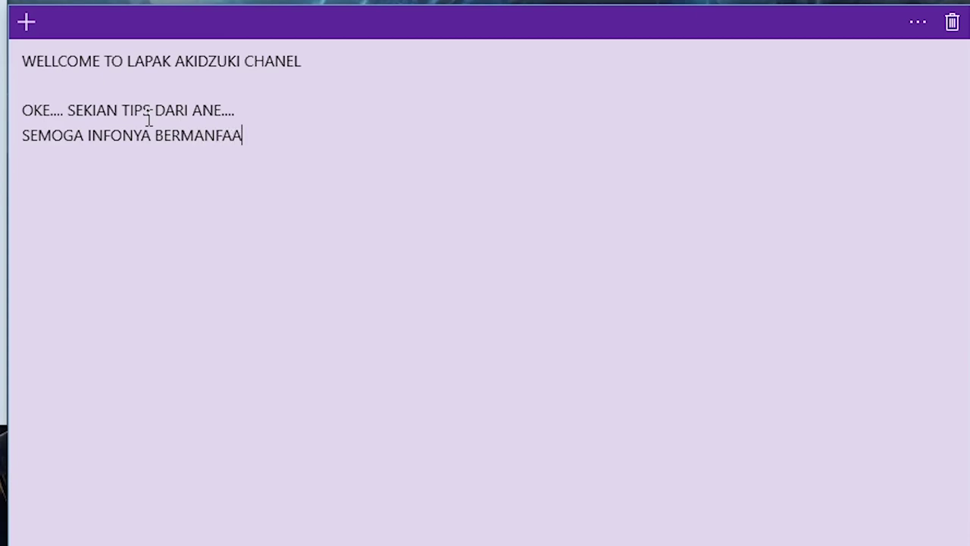
Complete the line as "BERMANFAAT...." and, after a blank line, add "JANGAN LUPA.. LIKE AND SUBSCRIBE CHANNEL ANE..."
{"action": "type", "text": "T...JANGAN LUP-A"}
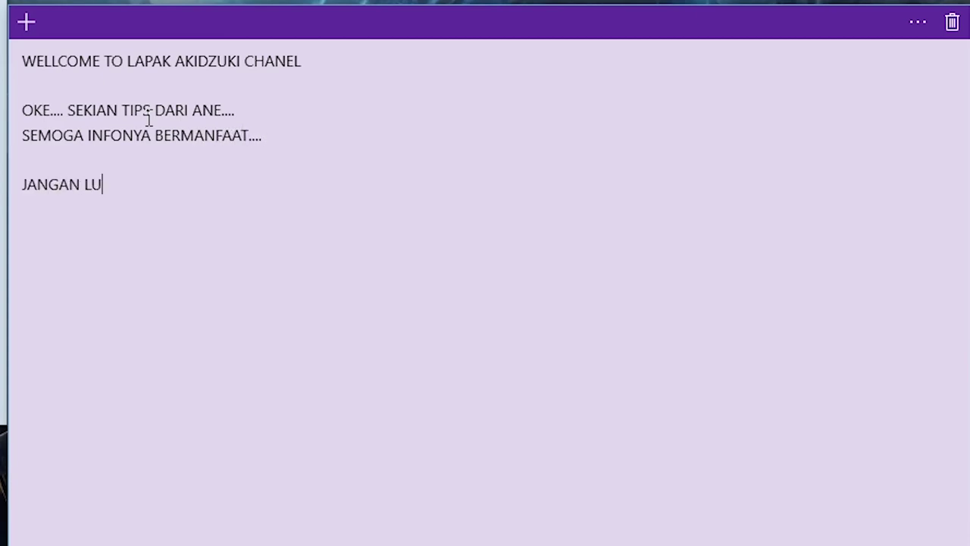
{"action": "key", "text": "BackSpace"}
{"action": "key", "text": "BackSpace"}
{"action": "type", "text": "A"}
{"action": "type", "text": ".. LIKE AND SUBSCIBE"}
{"action": "key", "text": "BackSpace"}
{"action": "key", "text": "BackSpace"}
{"action": "key", "text": "BackSpace"}
{"action": "key", "text": "BackSpace"}
{"action": "type", "text": "RIBE CHANEL"}
{"action": "key", "text": "BackSpace"}
{"action": "key", "text": "BackSpace"}
{"action": "type", "text": "NEL ANE..."}
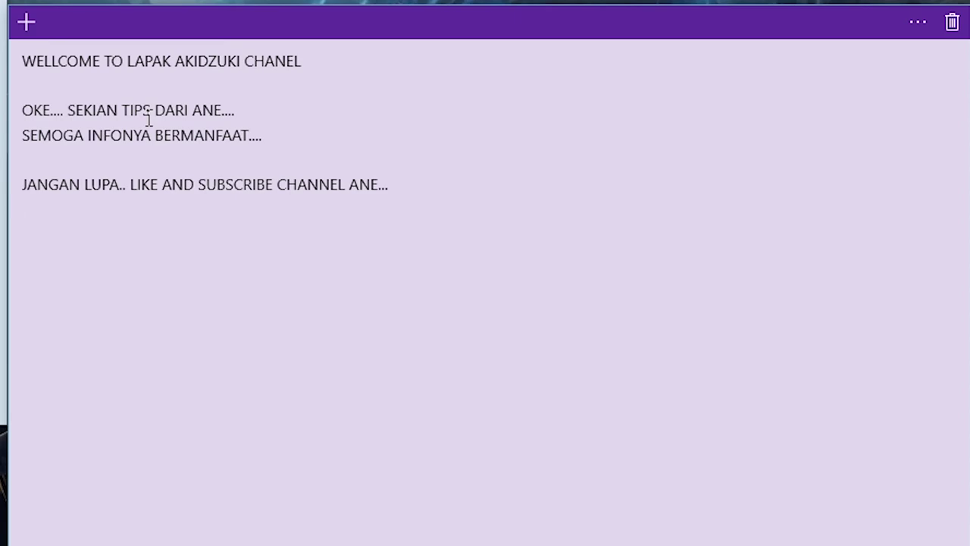
Add "SIAPP UNTUK SHARE INFO2 ATAU TIPS YANG LAINNYA..." and, after a blank line, "INDAHNYA BERBAGI... :D" to the note
{"action": "key", "text": "Return"}
{"action": "type", "text": "SIAPP UNTUK SHARE IN"}
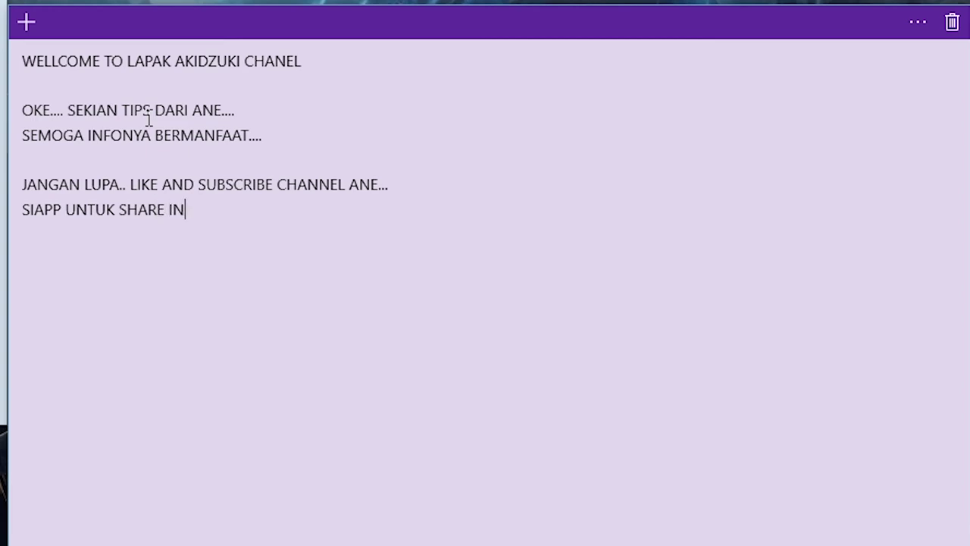
{"action": "type", "text": "FO2 ATAU TIPS YANG LAINNYA...  "}
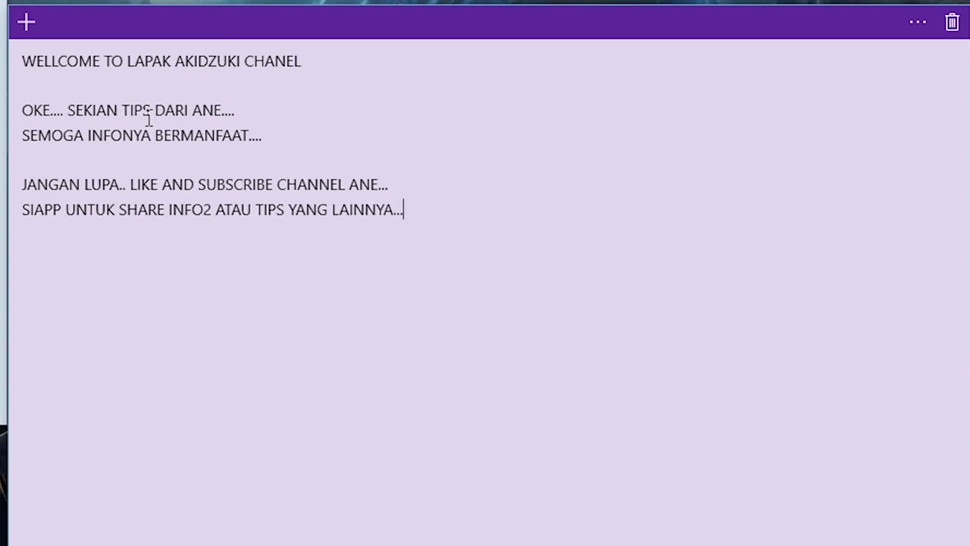
{"action": "type", "text": "INDAHNYA BERBA"}
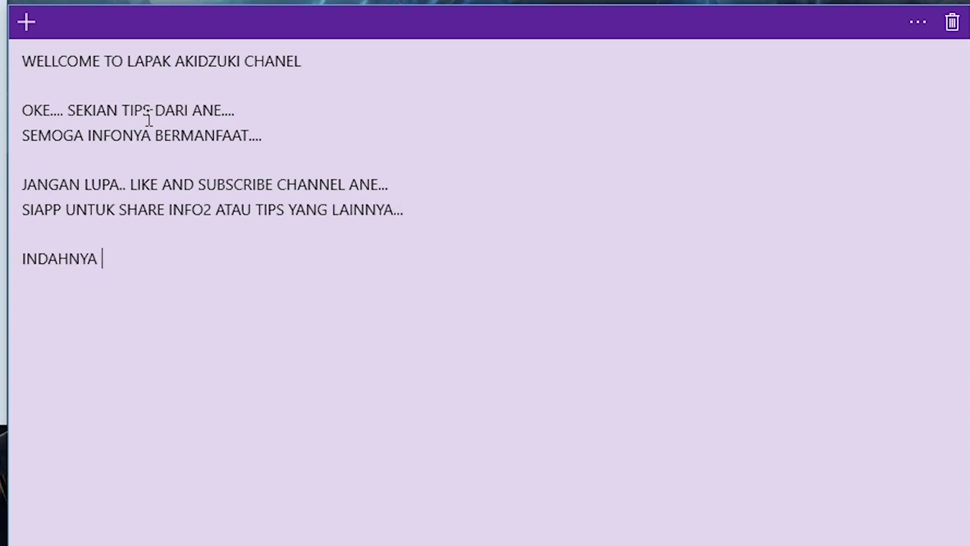
{"action": "type", "text": "GI... :d"}
{"action": "key", "text": "BackSpace"}
{"action": "type", "text": "D"}
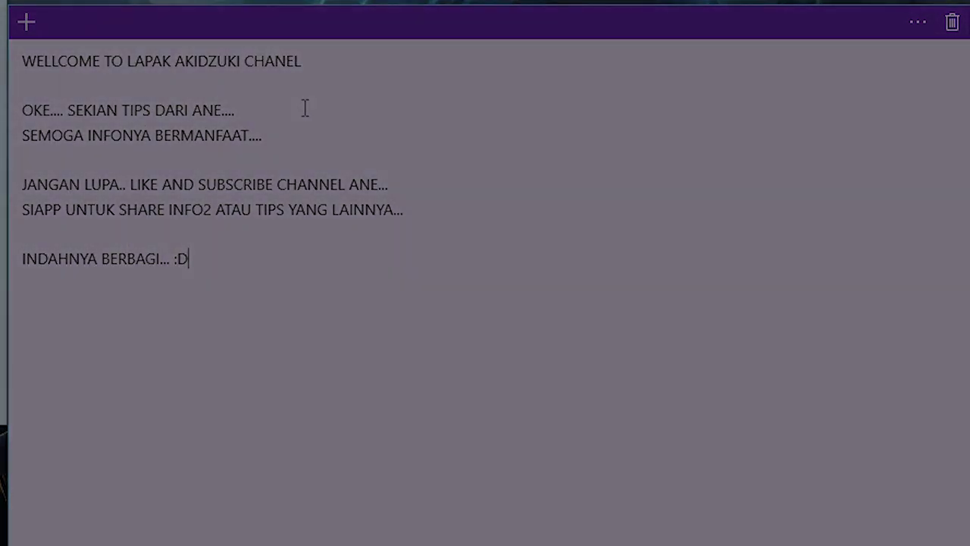